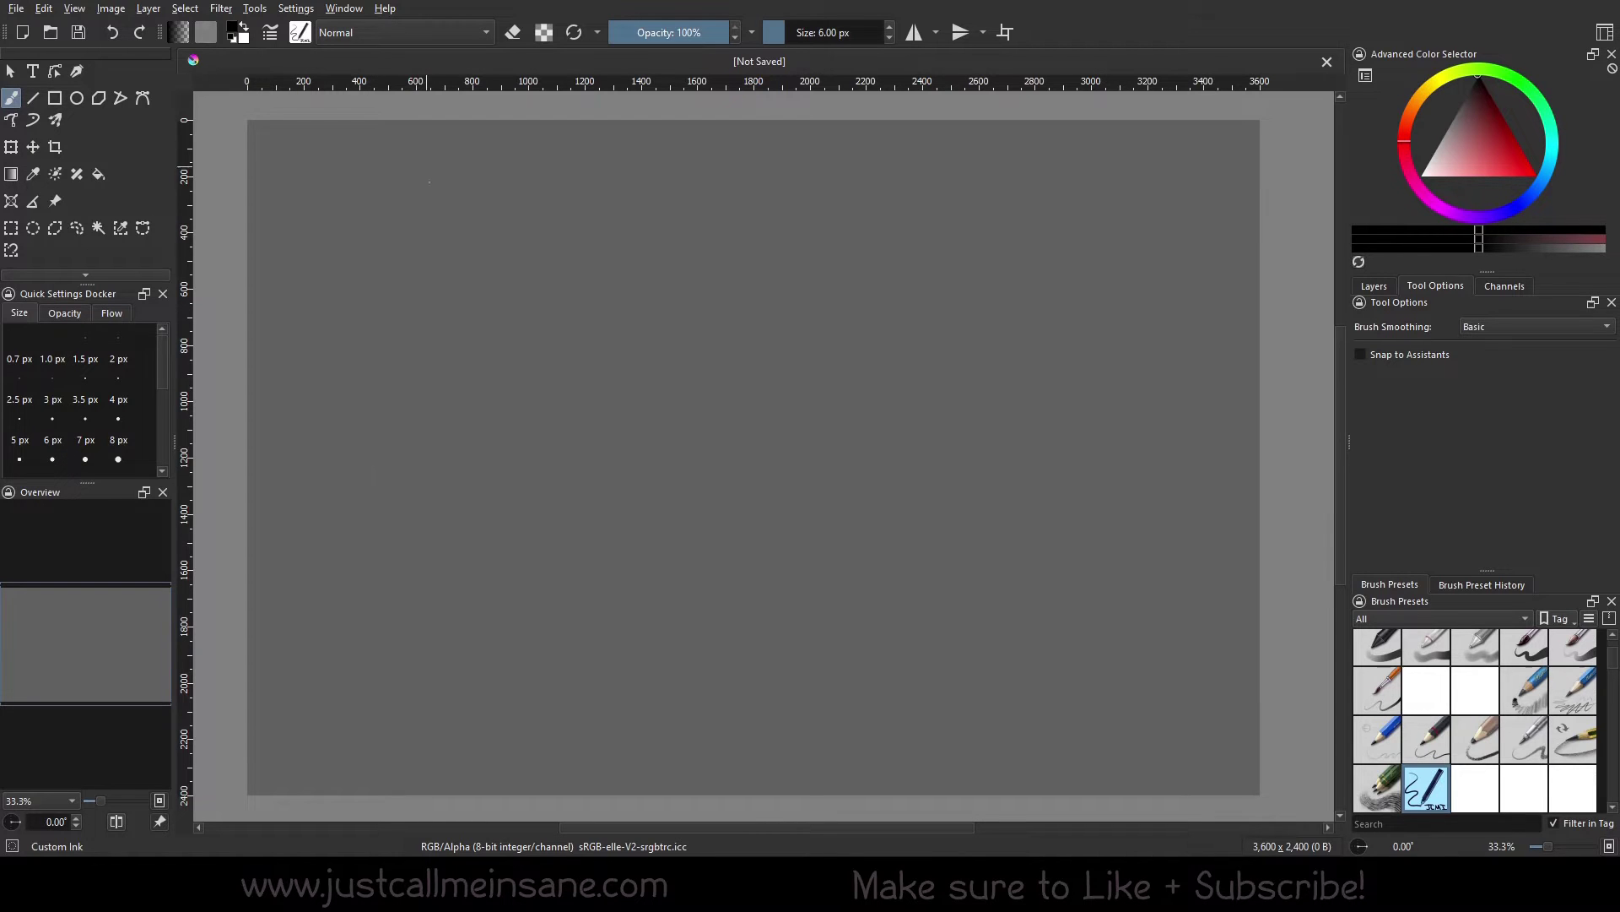
Step: Select the Assistant Tool so it adds a 2 Point Perspective assistant
{"action": "left_click", "coordinate": [19, 209]}
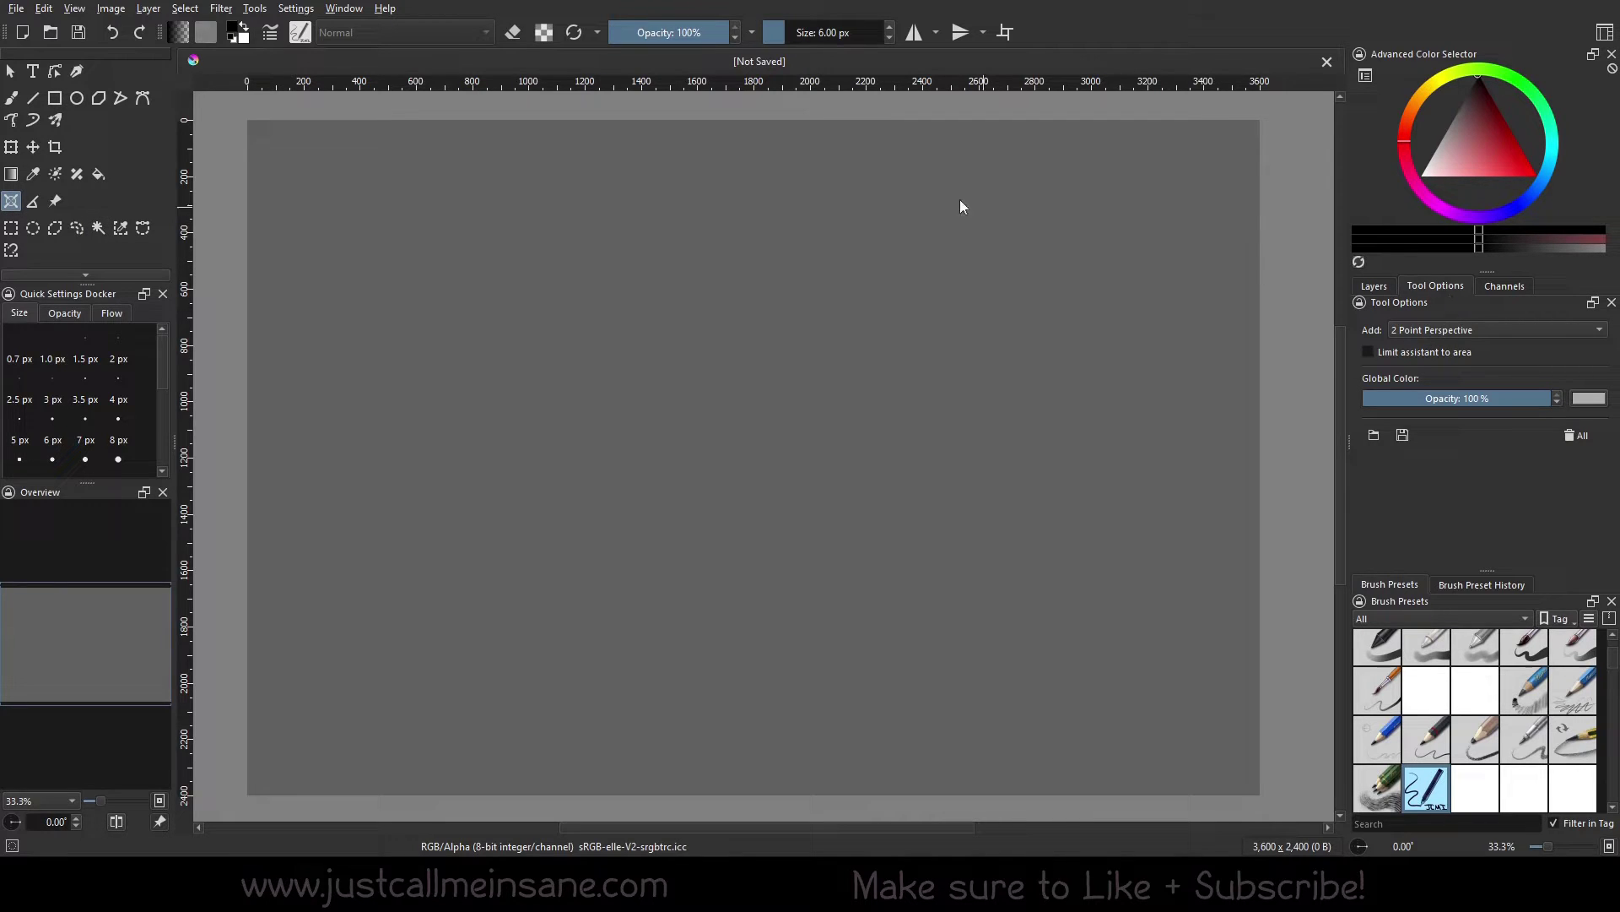
{"action": "left_click", "coordinate": [289, 10]}
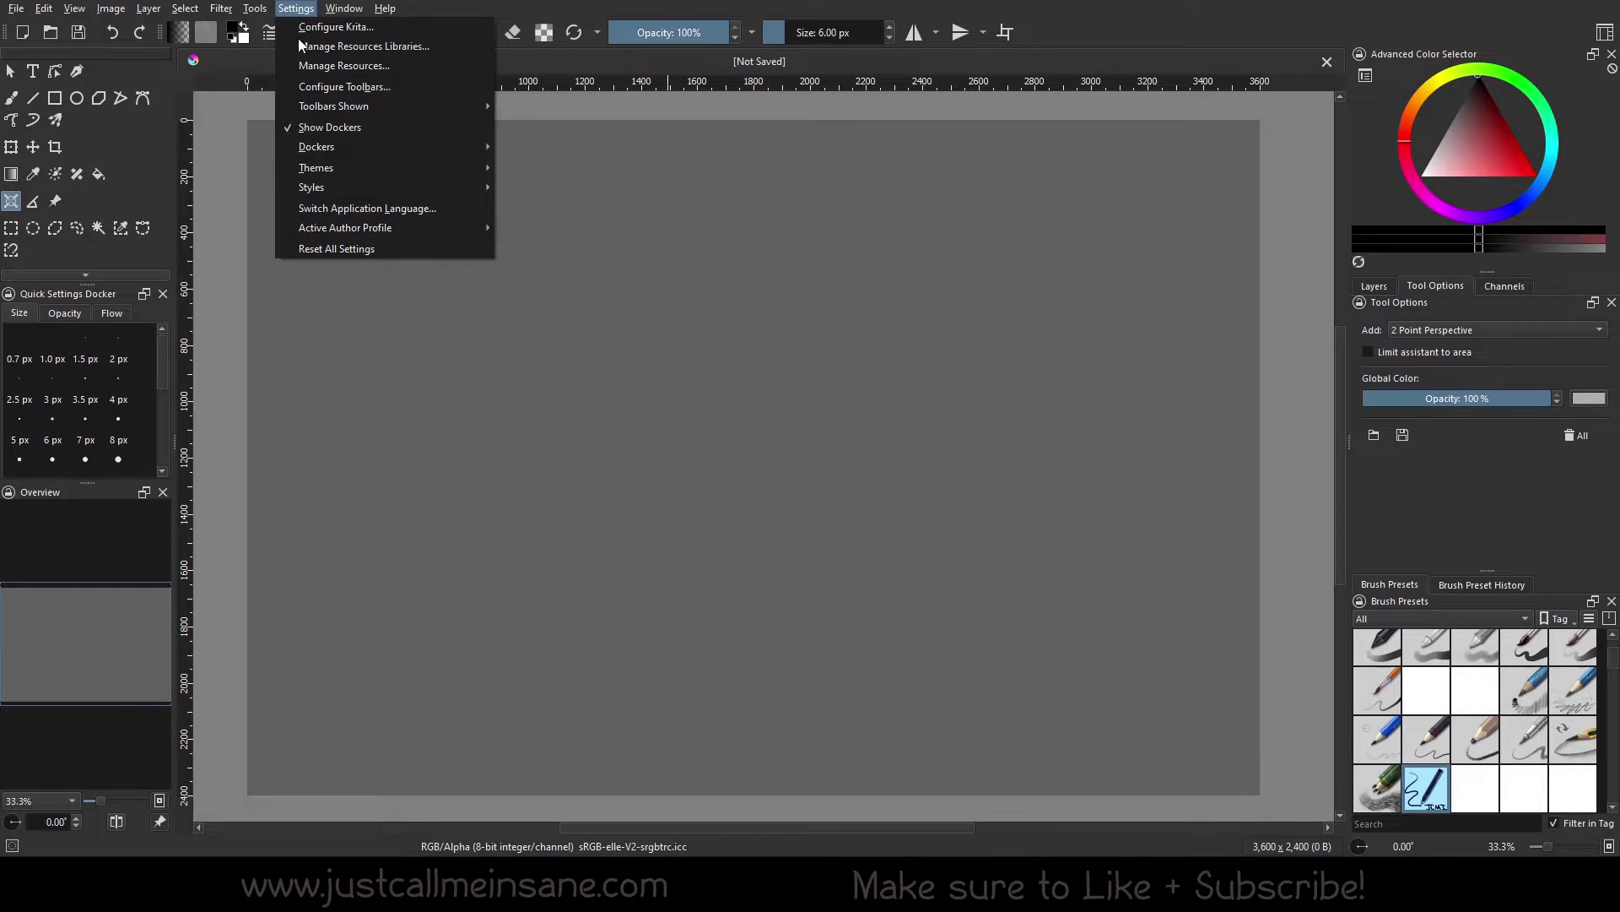
{"action": "mouse_move", "coordinate": [441, 144]}
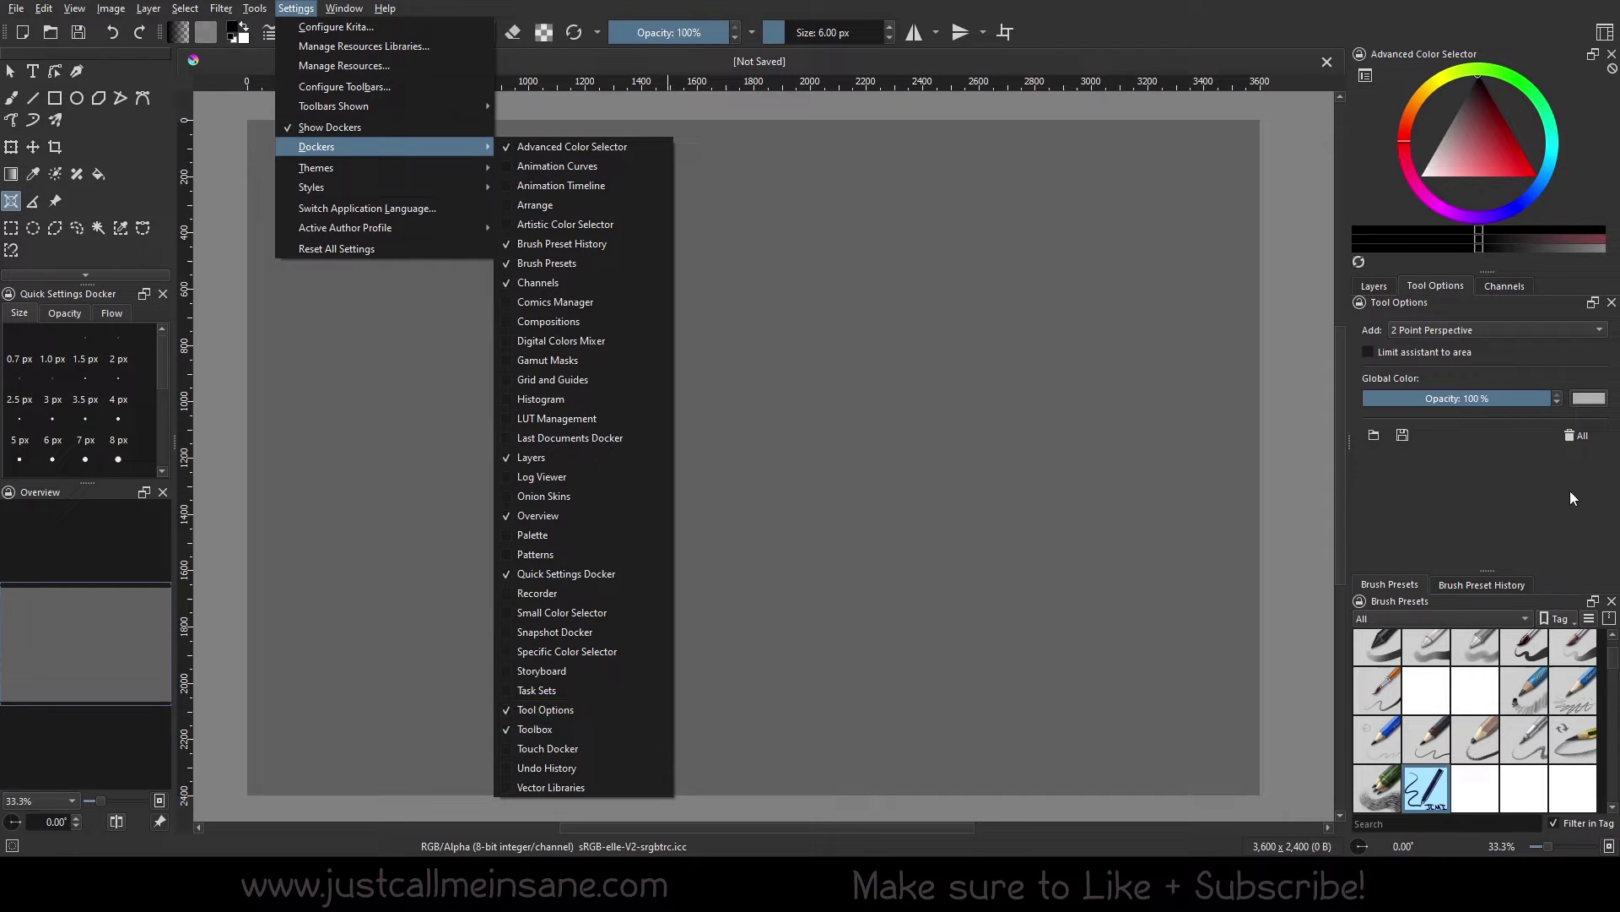
{"action": "left_click", "coordinate": [928, 641]}
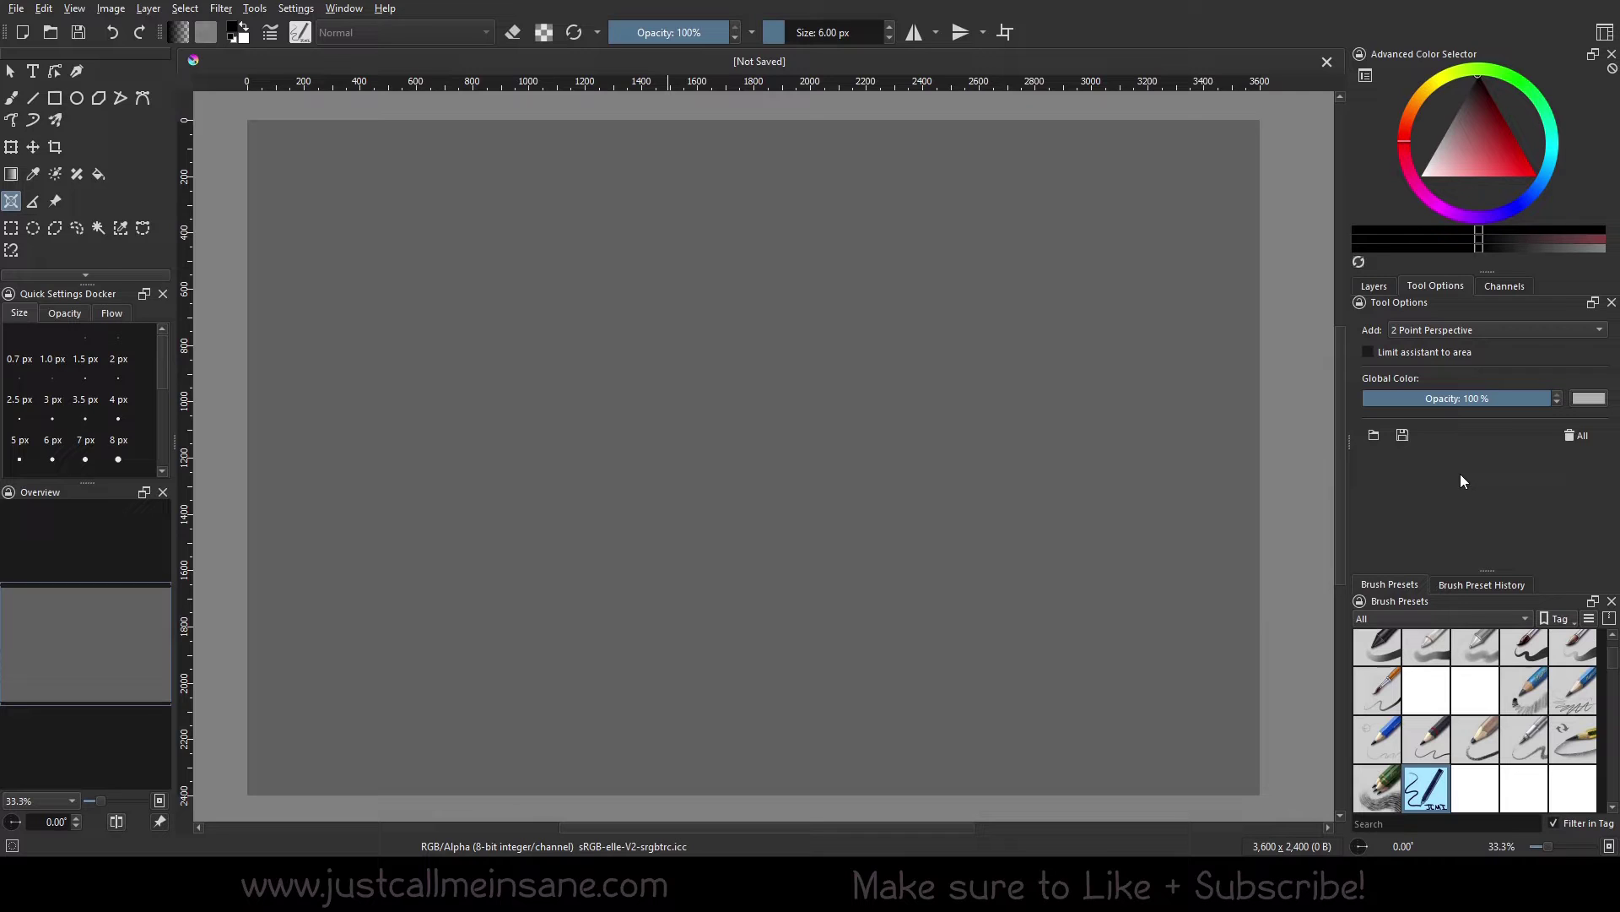
Step: Keep 2 Point Perspective and set the assistants' global colour to light pink (#e28aff)
{"action": "left_click", "coordinate": [1451, 330]}
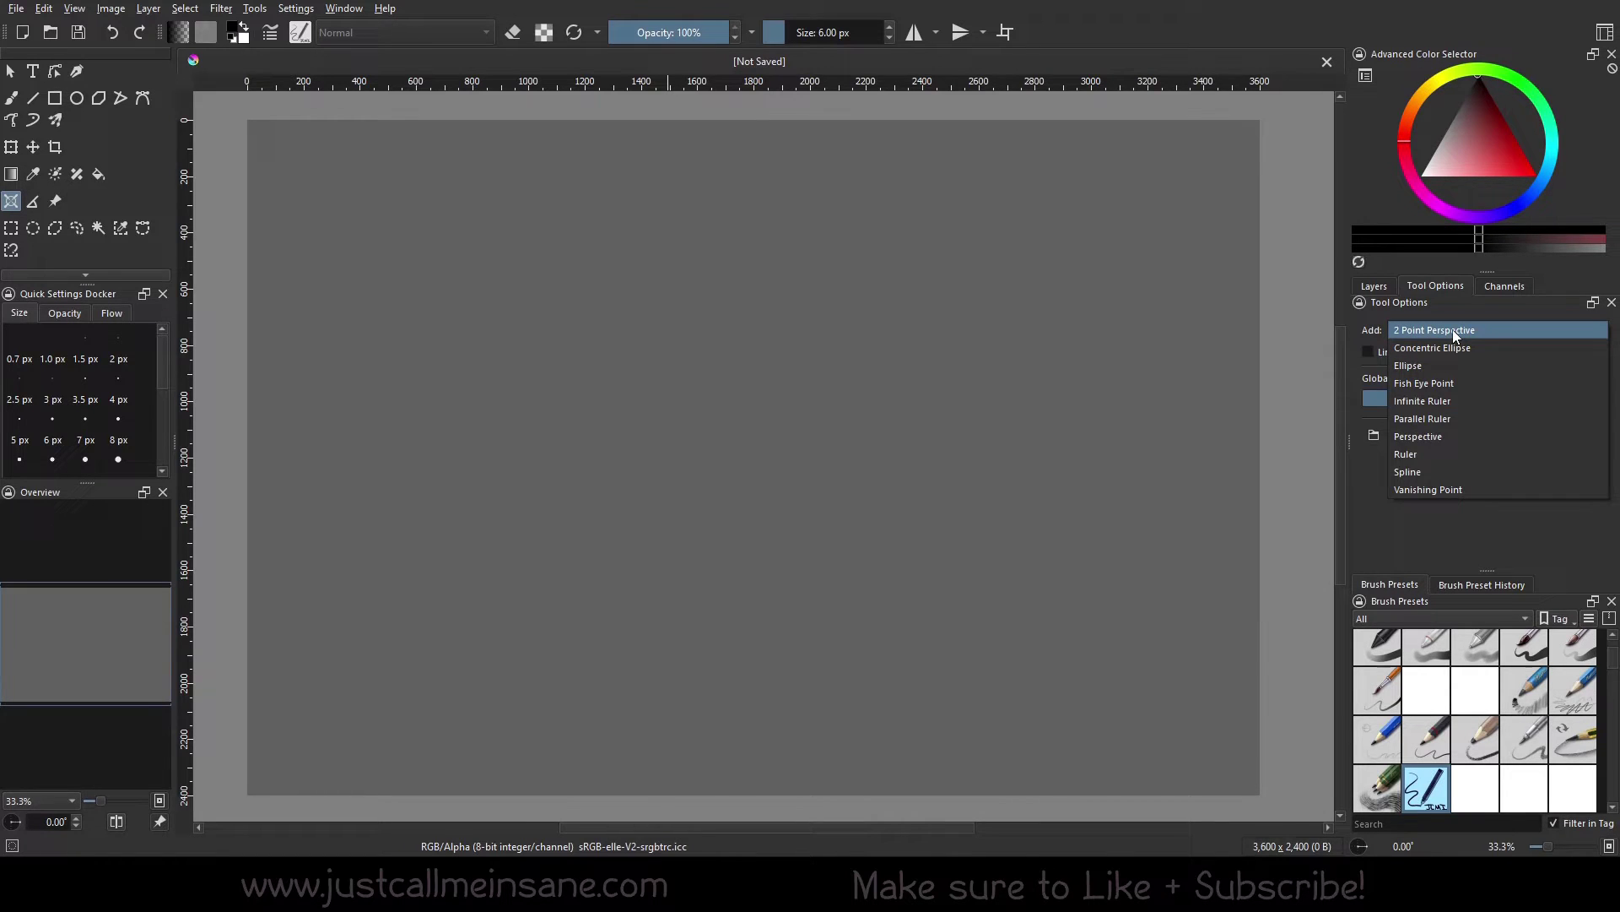
{"action": "left_click", "coordinate": [1452, 330]}
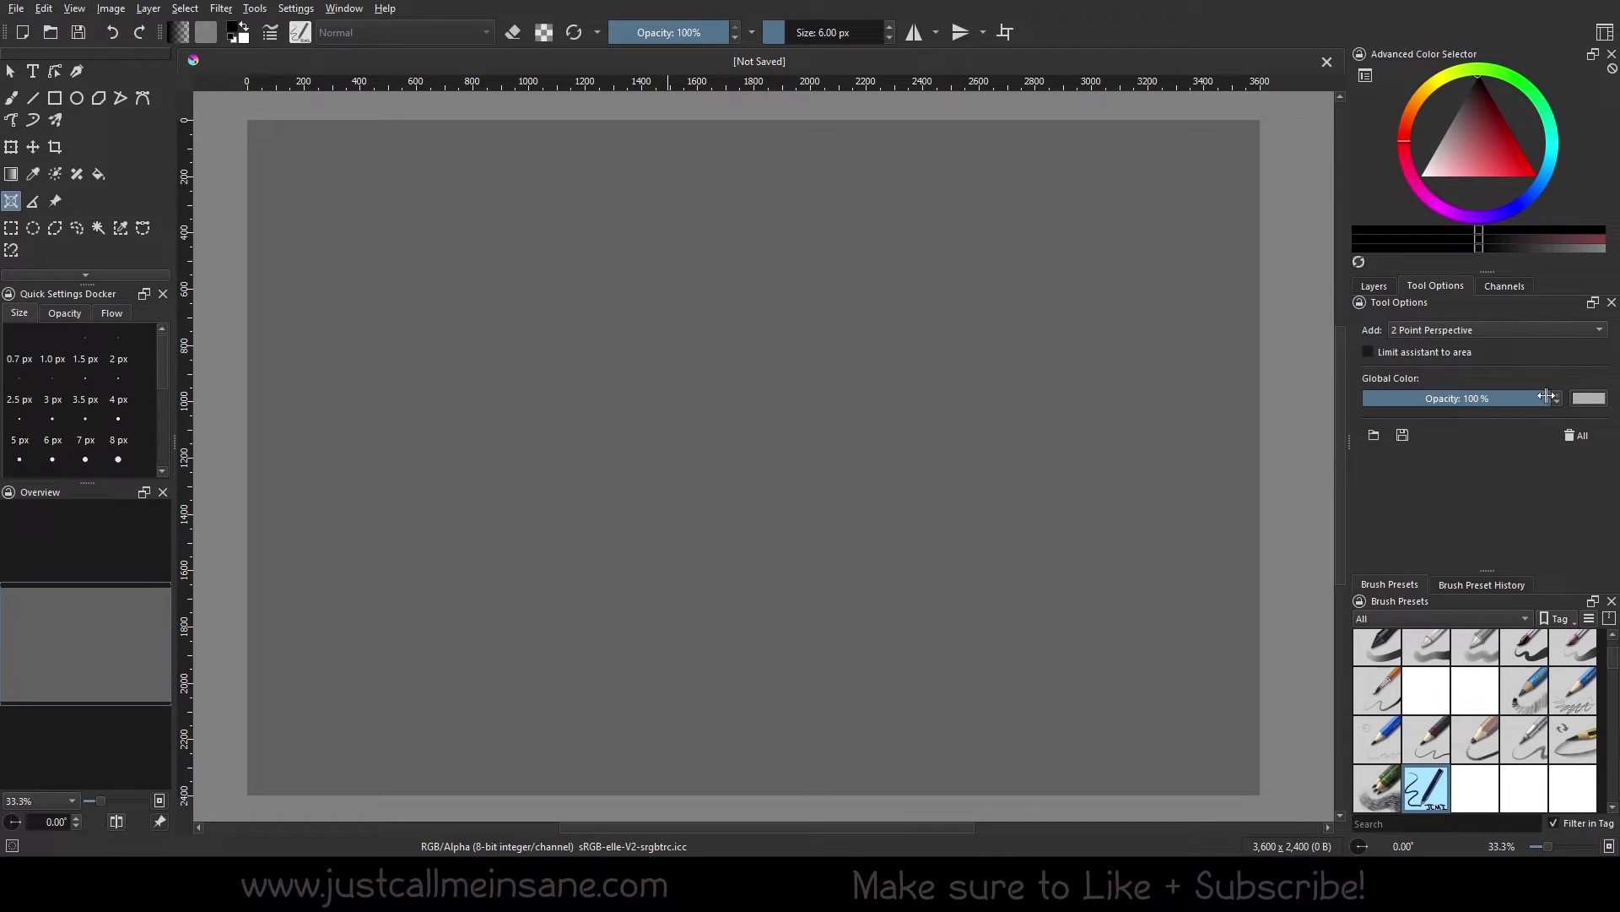
{"action": "left_click", "coordinate": [1587, 399]}
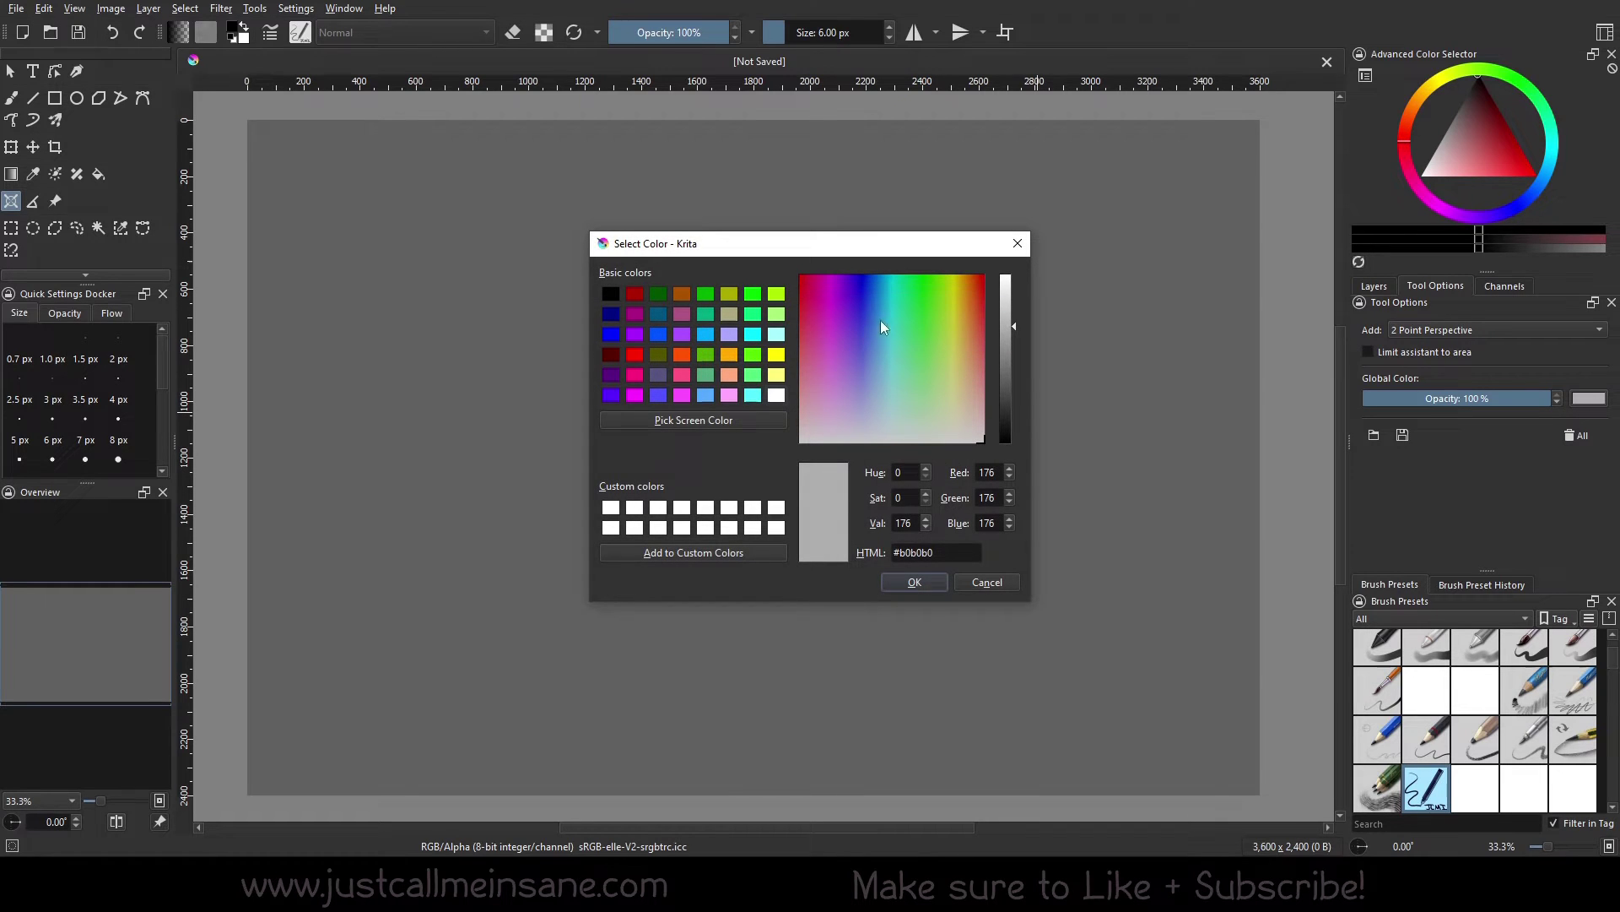
{"action": "left_click_drag", "start_coordinate": [869, 323], "coordinate": [827, 322]}
{"action": "left_click_drag", "start_coordinate": [1010, 298], "coordinate": [1009, 275]}
{"action": "left_click_drag", "start_coordinate": [832, 290], "coordinate": [837, 364]}
{"action": "left_click", "coordinate": [913, 584]}
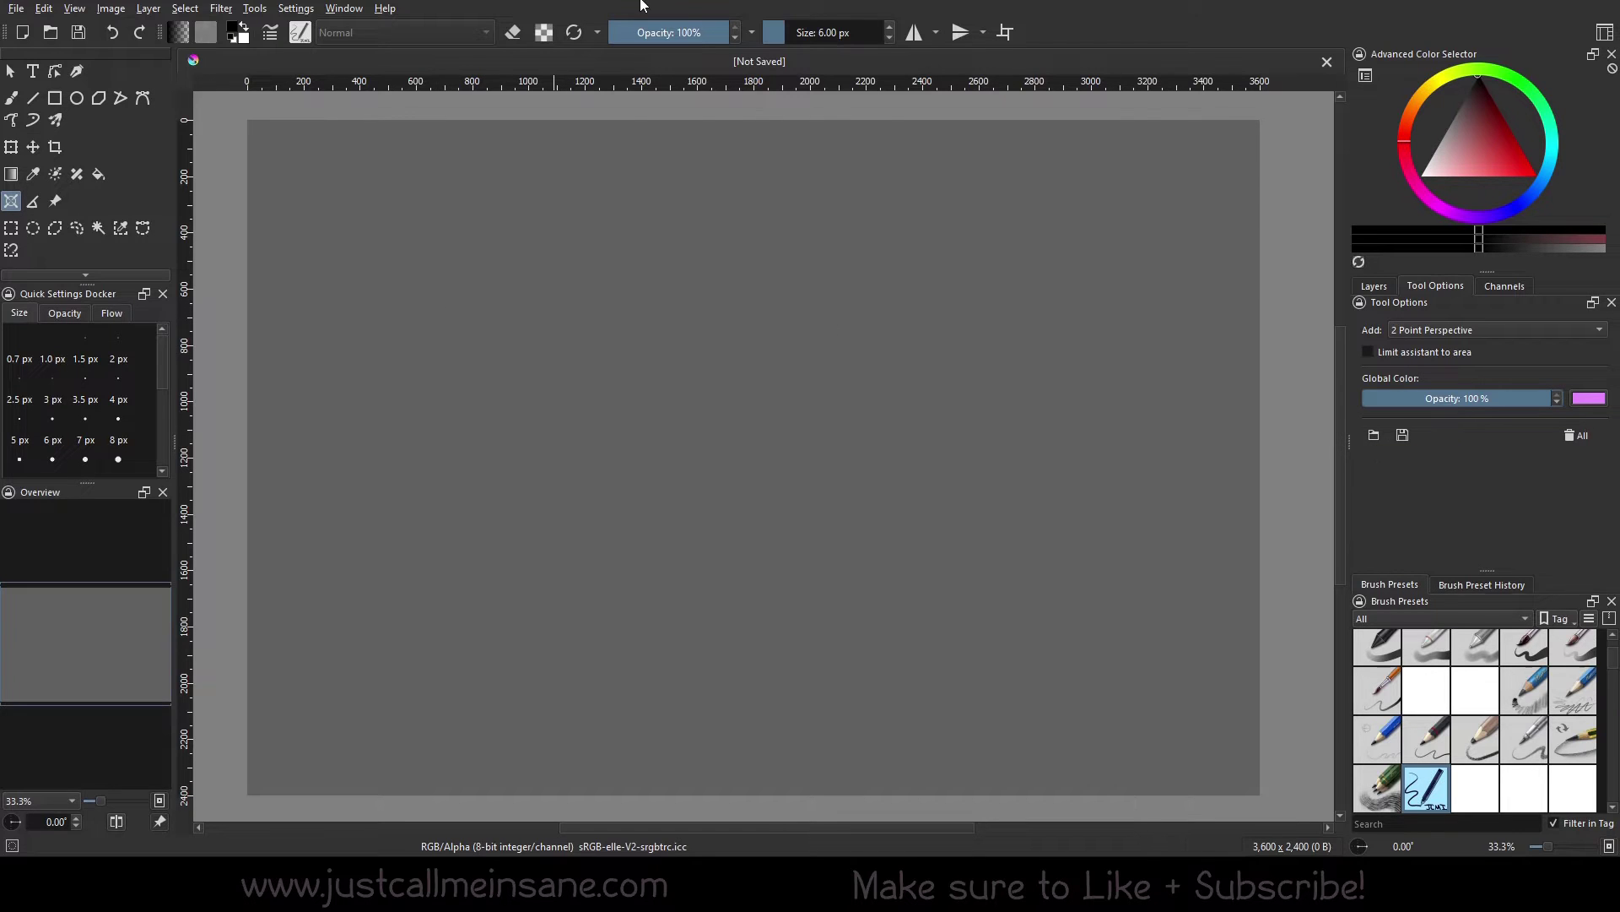
Step: Place a two-point perspective assistant with left and right vanishing points on a level horizon, centred lower
{"action": "left_click", "coordinate": [1426, 335]}
{"action": "left_click", "coordinate": [690, 470]}
{"action": "left_click", "coordinate": [364, 417]}
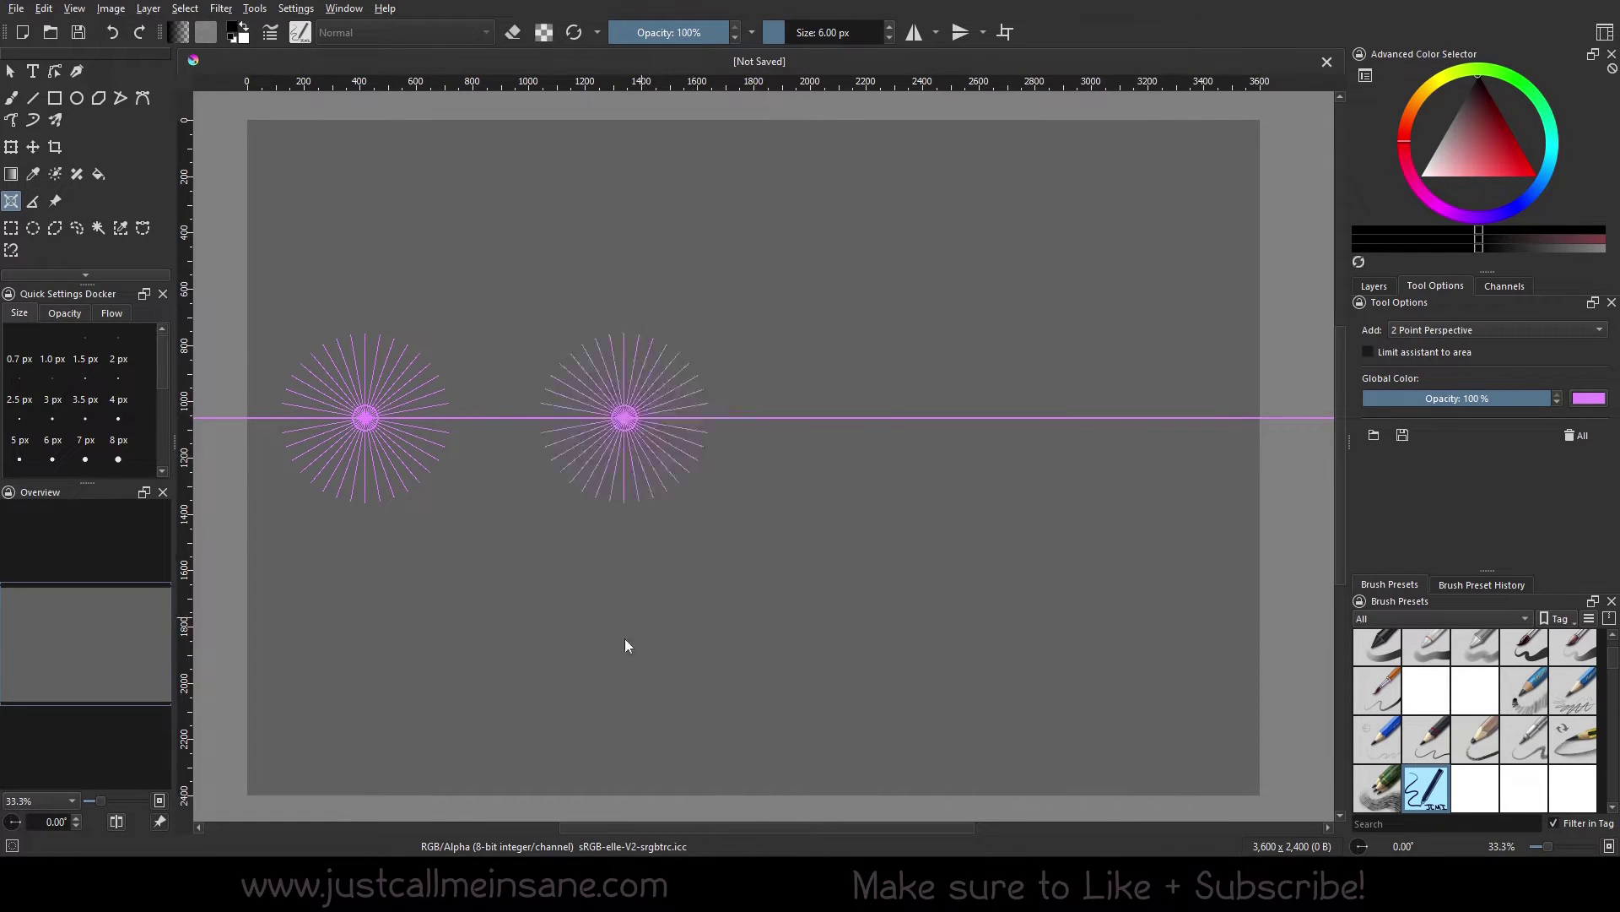
{"action": "left_click", "coordinate": [752, 456]}
{"action": "left_click_drag", "start_coordinate": [753, 417], "coordinate": [1153, 419]}
{"action": "left_click", "coordinate": [1144, 479]}
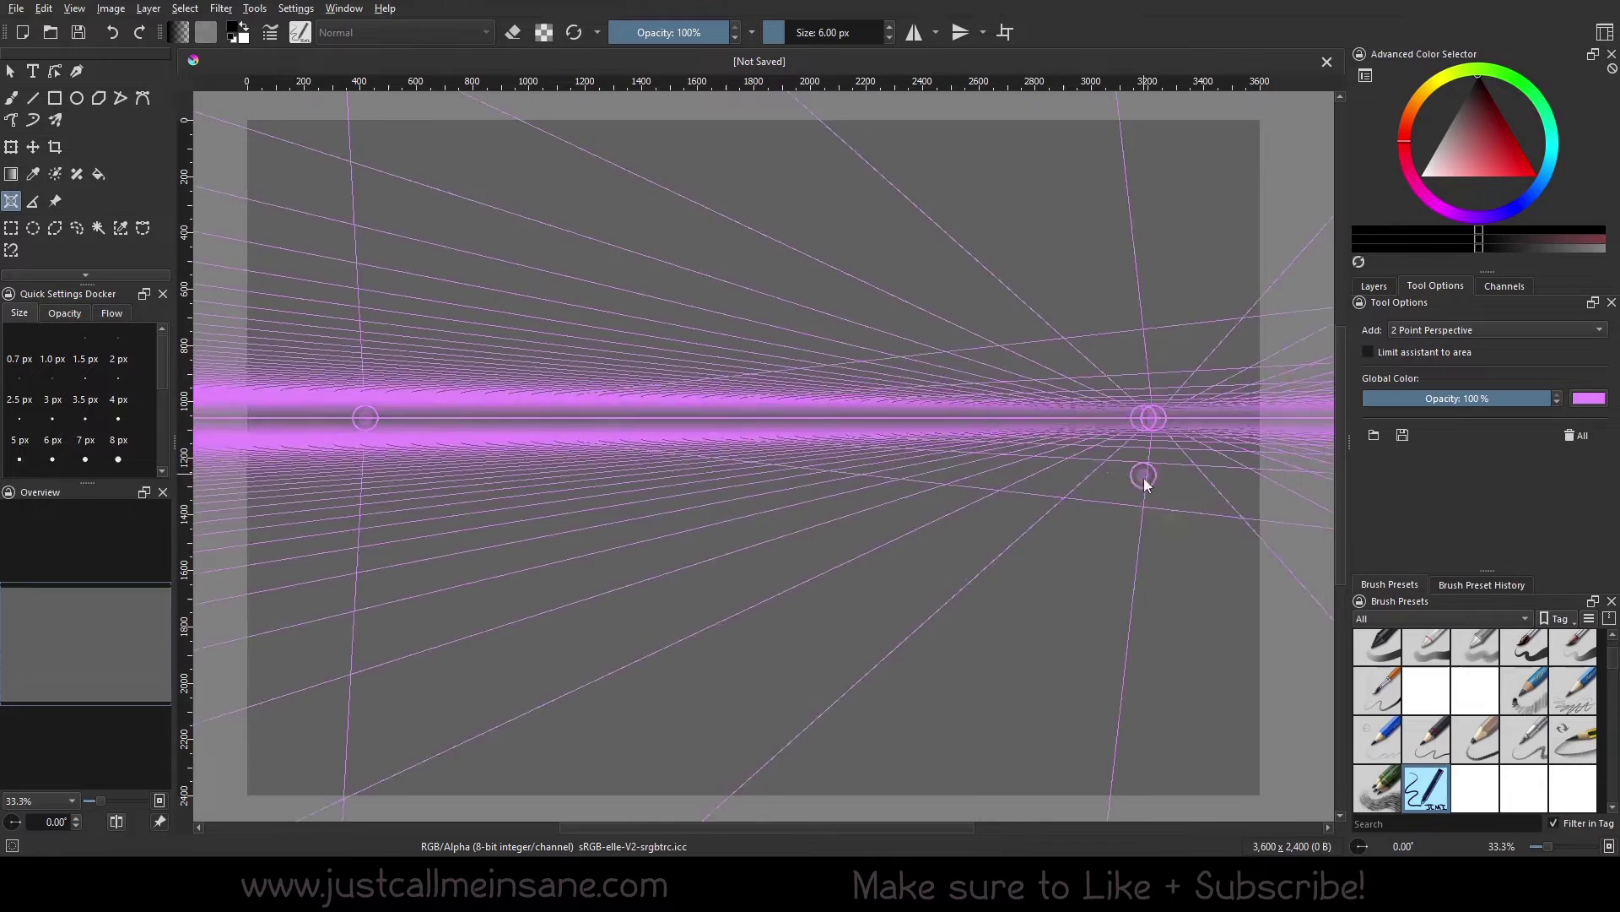
{"action": "left_click_drag", "start_coordinate": [1144, 480], "coordinate": [726, 684]}
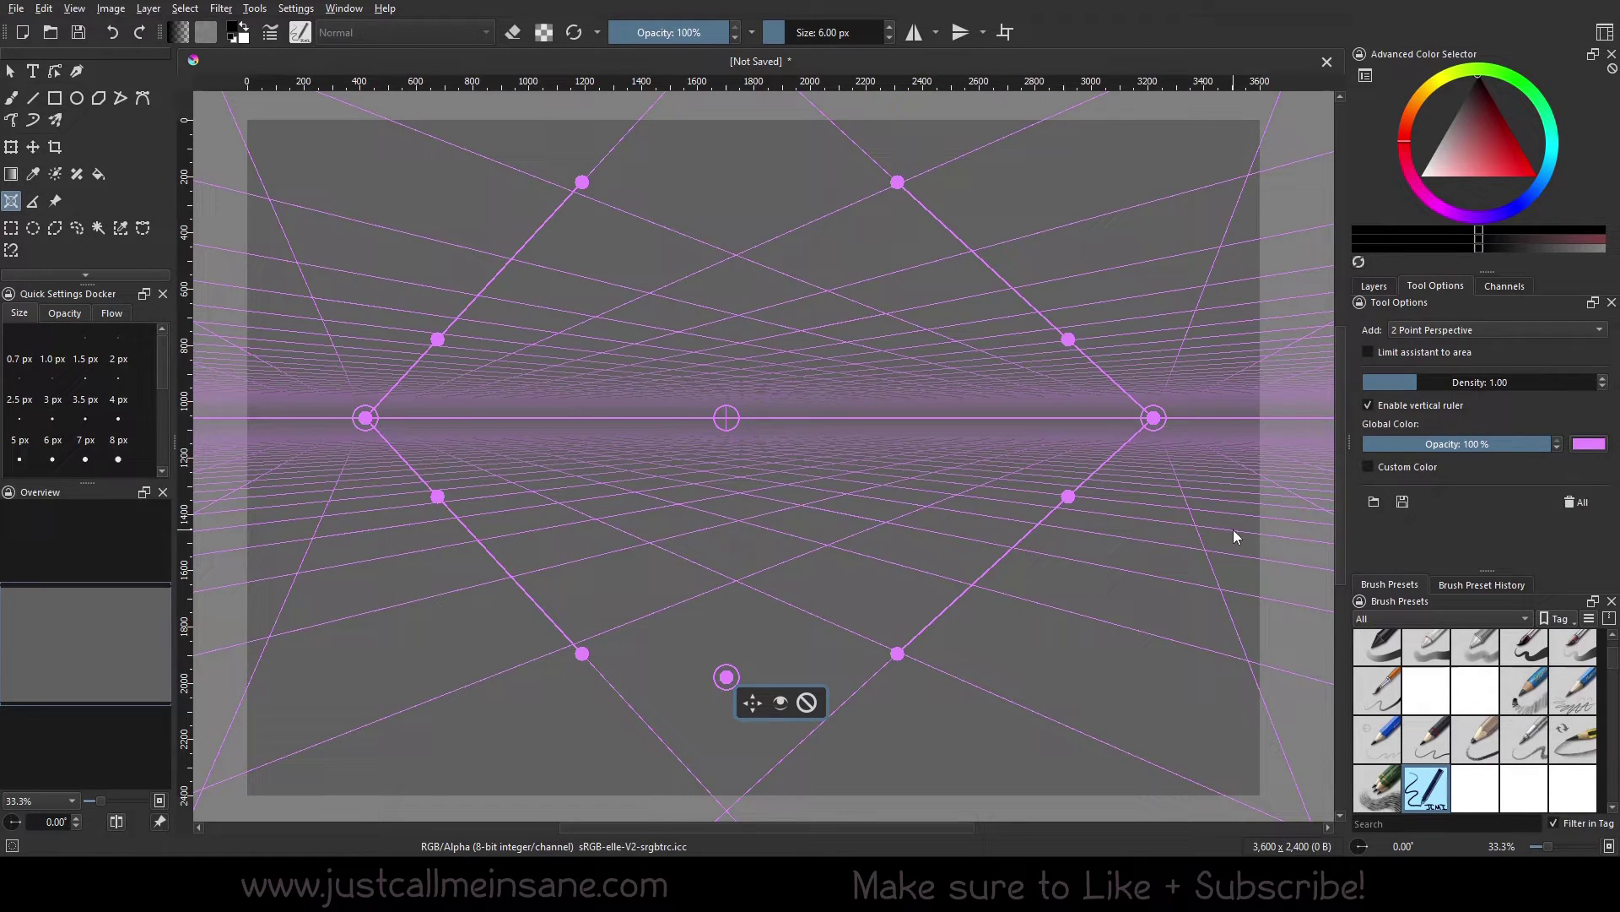
Step: Nudge the whole assistant up and toggle its grid lines off, on and off
{"action": "left_click_drag", "start_coordinate": [746, 706], "coordinate": [725, 670]}
{"action": "left_click", "coordinate": [758, 668]}
{"action": "left_click", "coordinate": [759, 668]}
{"action": "left_click", "coordinate": [758, 668]}
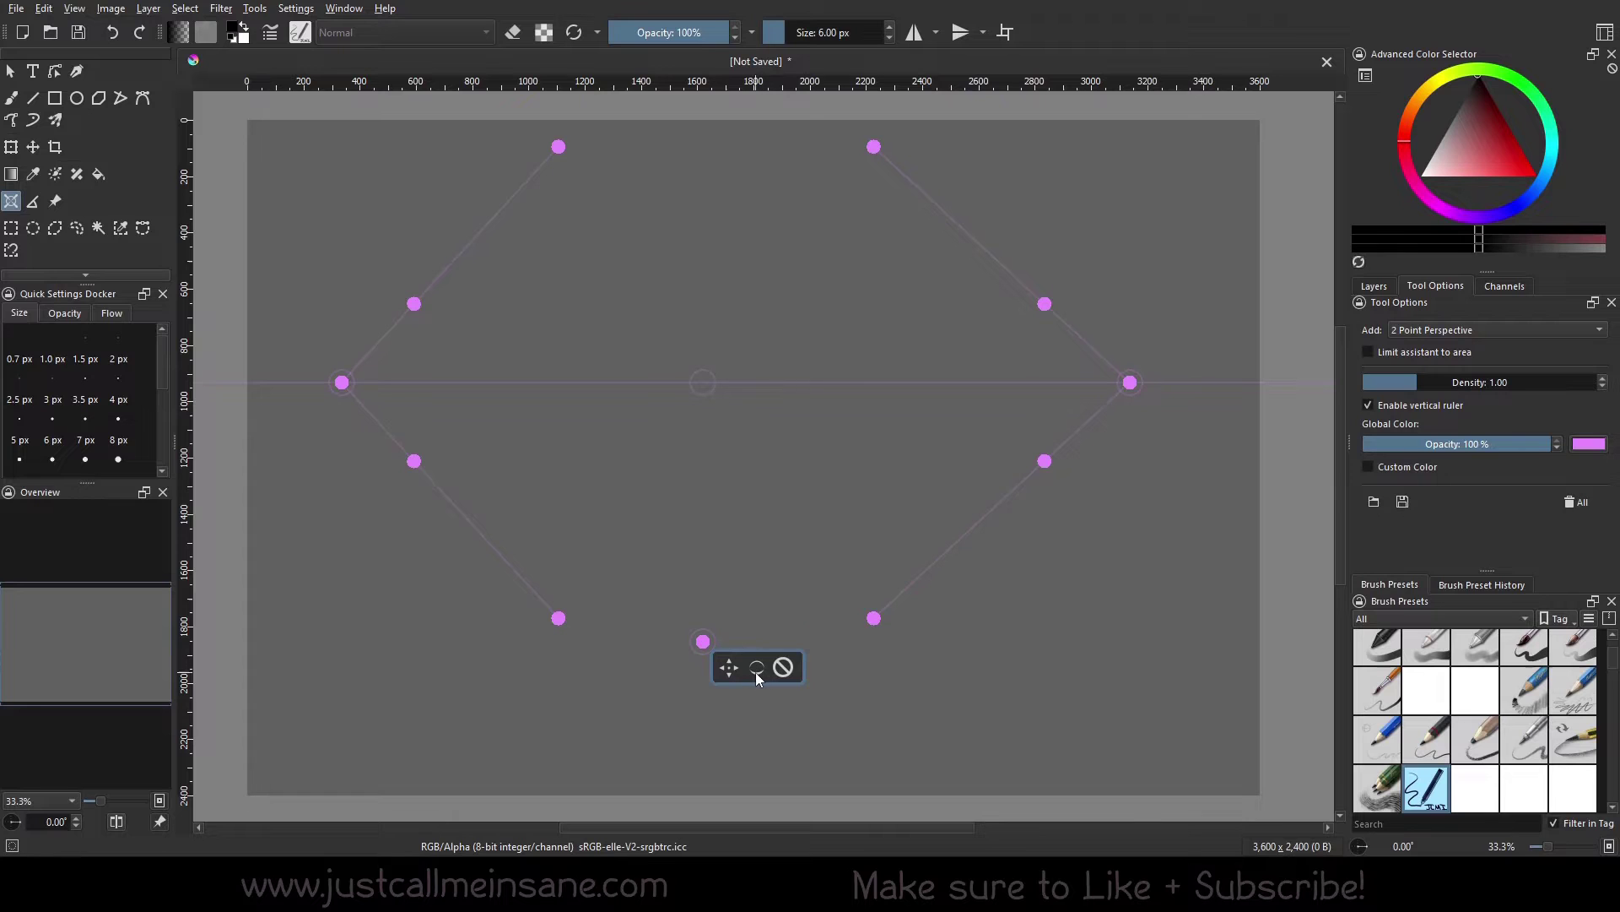
Step: Remove an accidental second assistant and show the perspective grid lines again
{"action": "left_click", "coordinate": [753, 686]}
{"action": "left_click", "coordinate": [901, 639]}
{"action": "left_click", "coordinate": [1045, 734]}
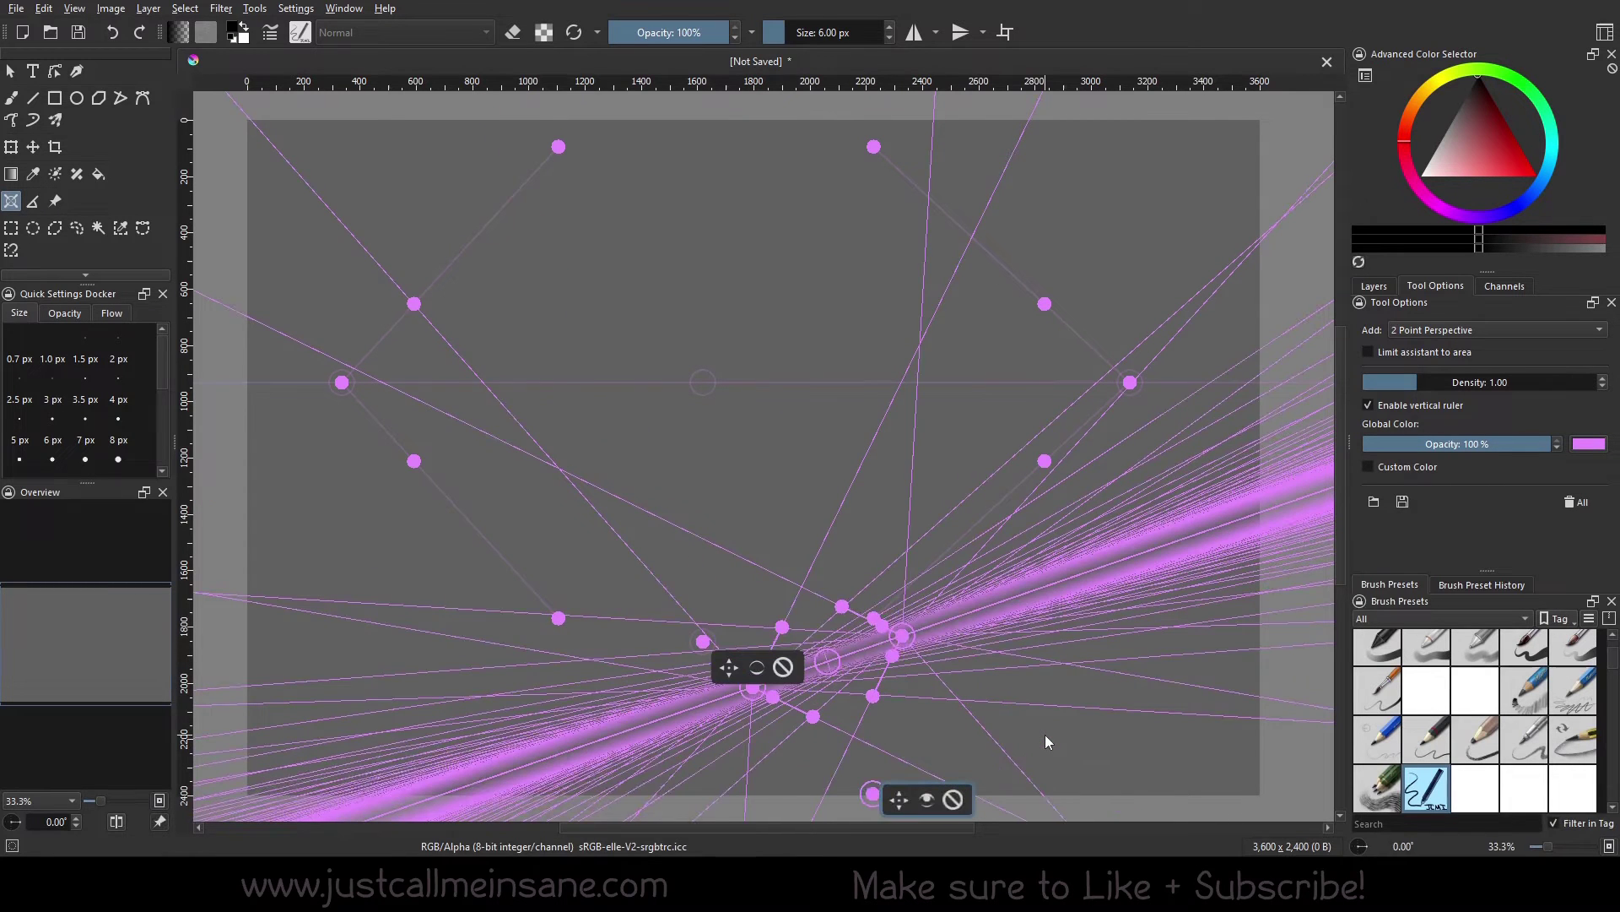
{"action": "left_click", "coordinate": [954, 796]}
{"action": "left_click", "coordinate": [757, 668]}
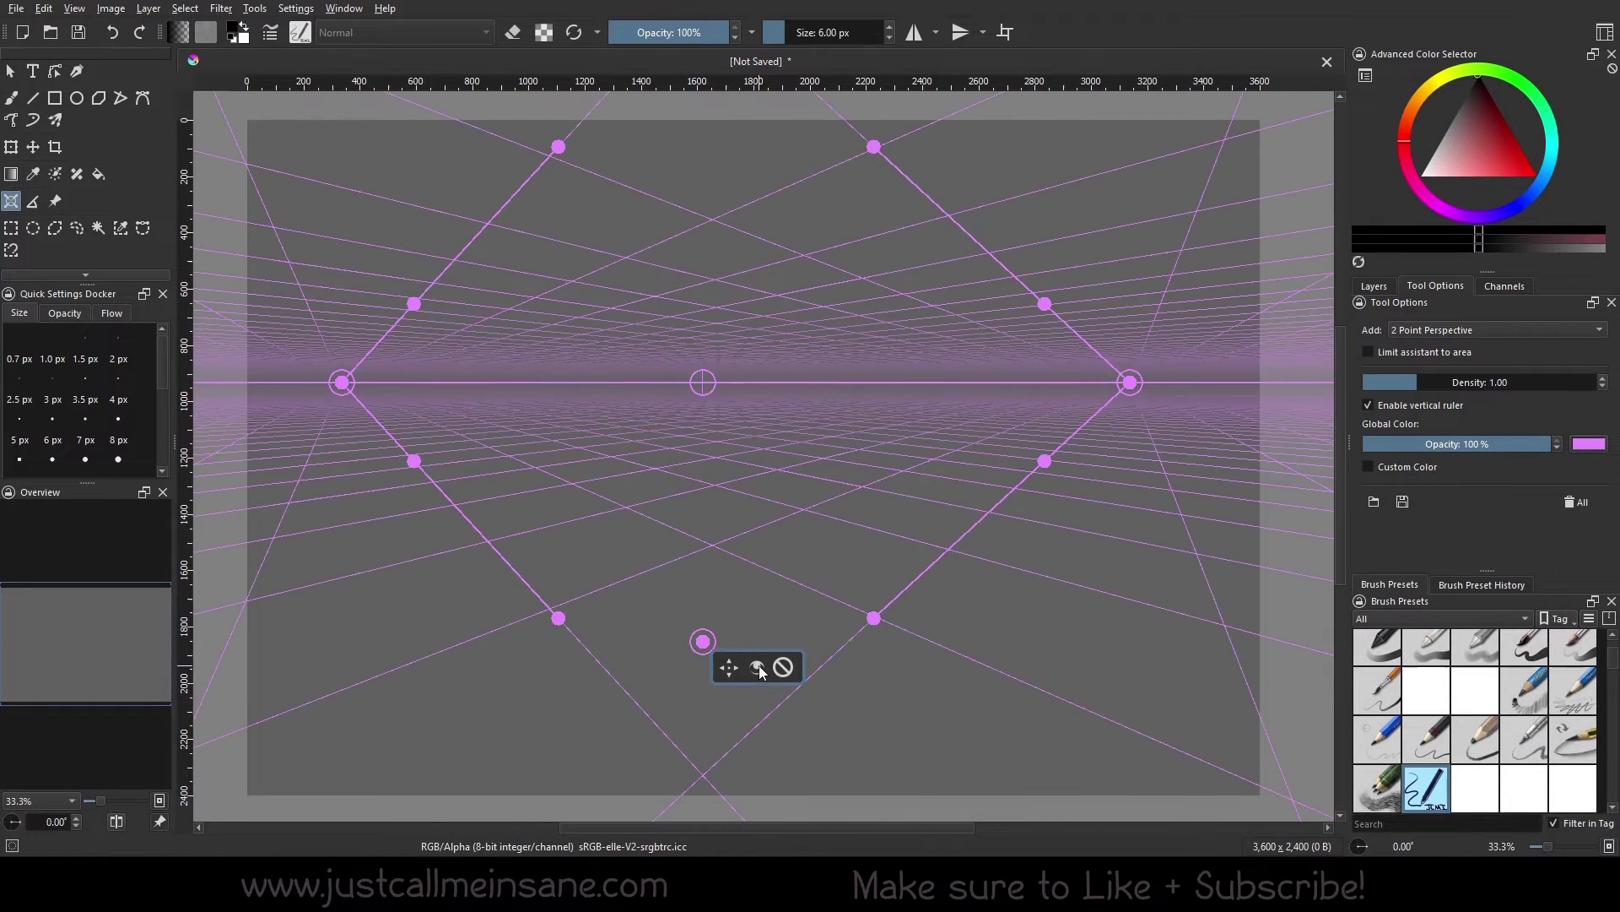
Step: Move the assistant and adjust the view so the grid sits centred on the 3600 × 2400 canvas
{"action": "left_click_drag", "start_coordinate": [727, 671], "coordinate": [952, 799]}
{"action": "scroll", "coordinate": [799, 439], "scroll_direction": "down", "scroll_amount": 4}
{"action": "scroll", "coordinate": [799, 438], "scroll_direction": "up", "scroll_amount": 3, "text": "ctrl"}
{"action": "scroll", "coordinate": [801, 448], "scroll_direction": "down", "scroll_amount": 3}
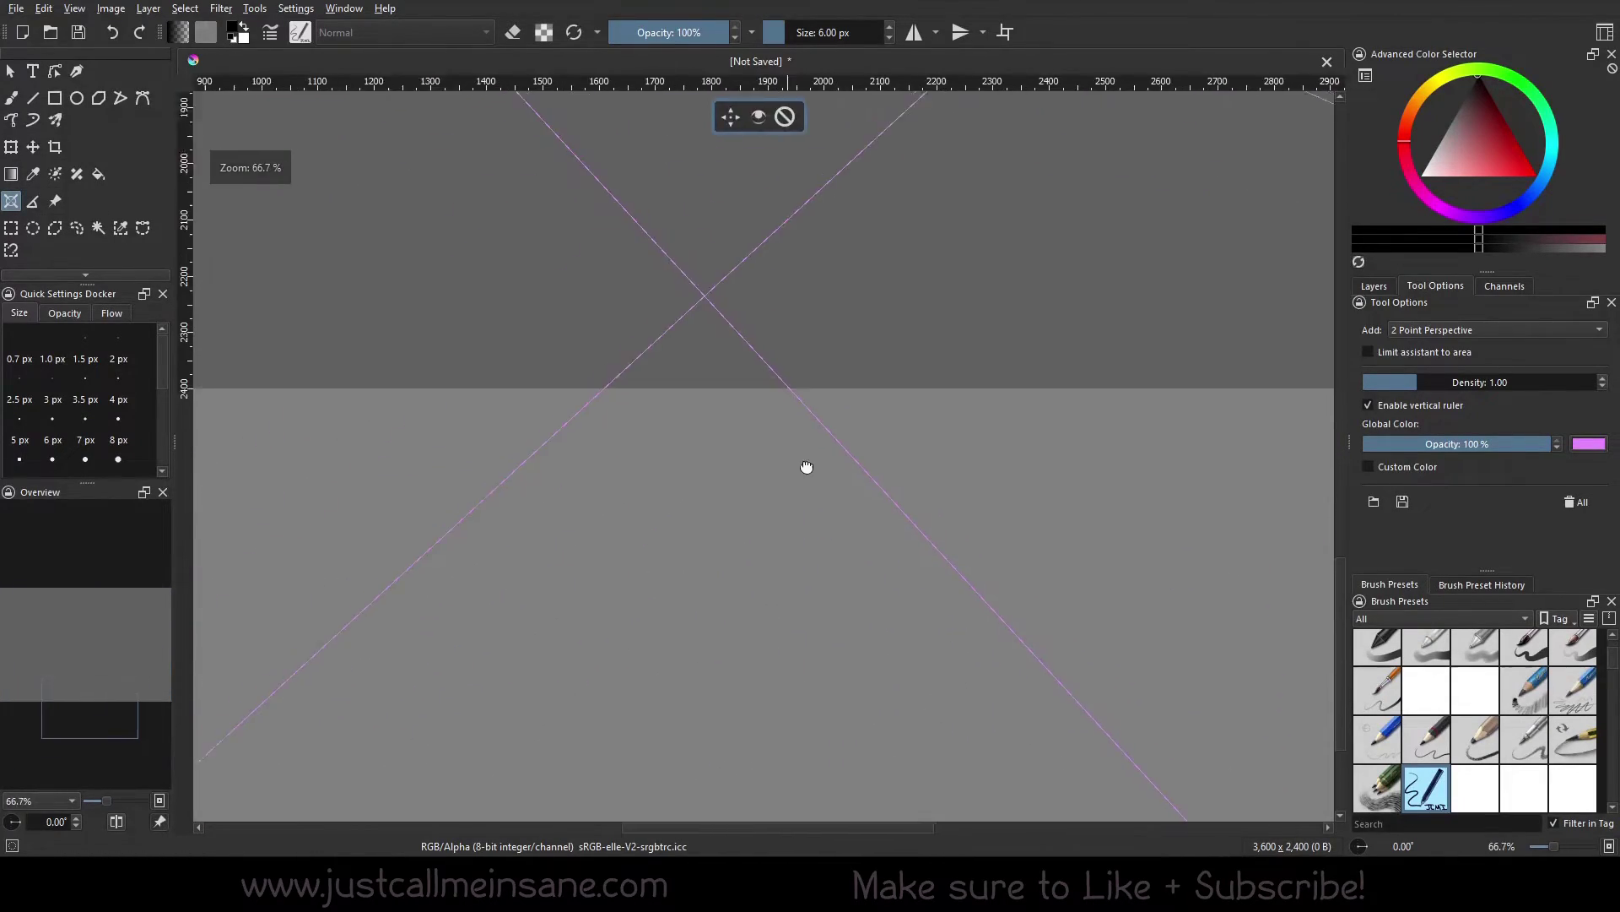
{"action": "scroll", "coordinate": [944, 604], "scroll_direction": "down", "scroll_amount": 6}
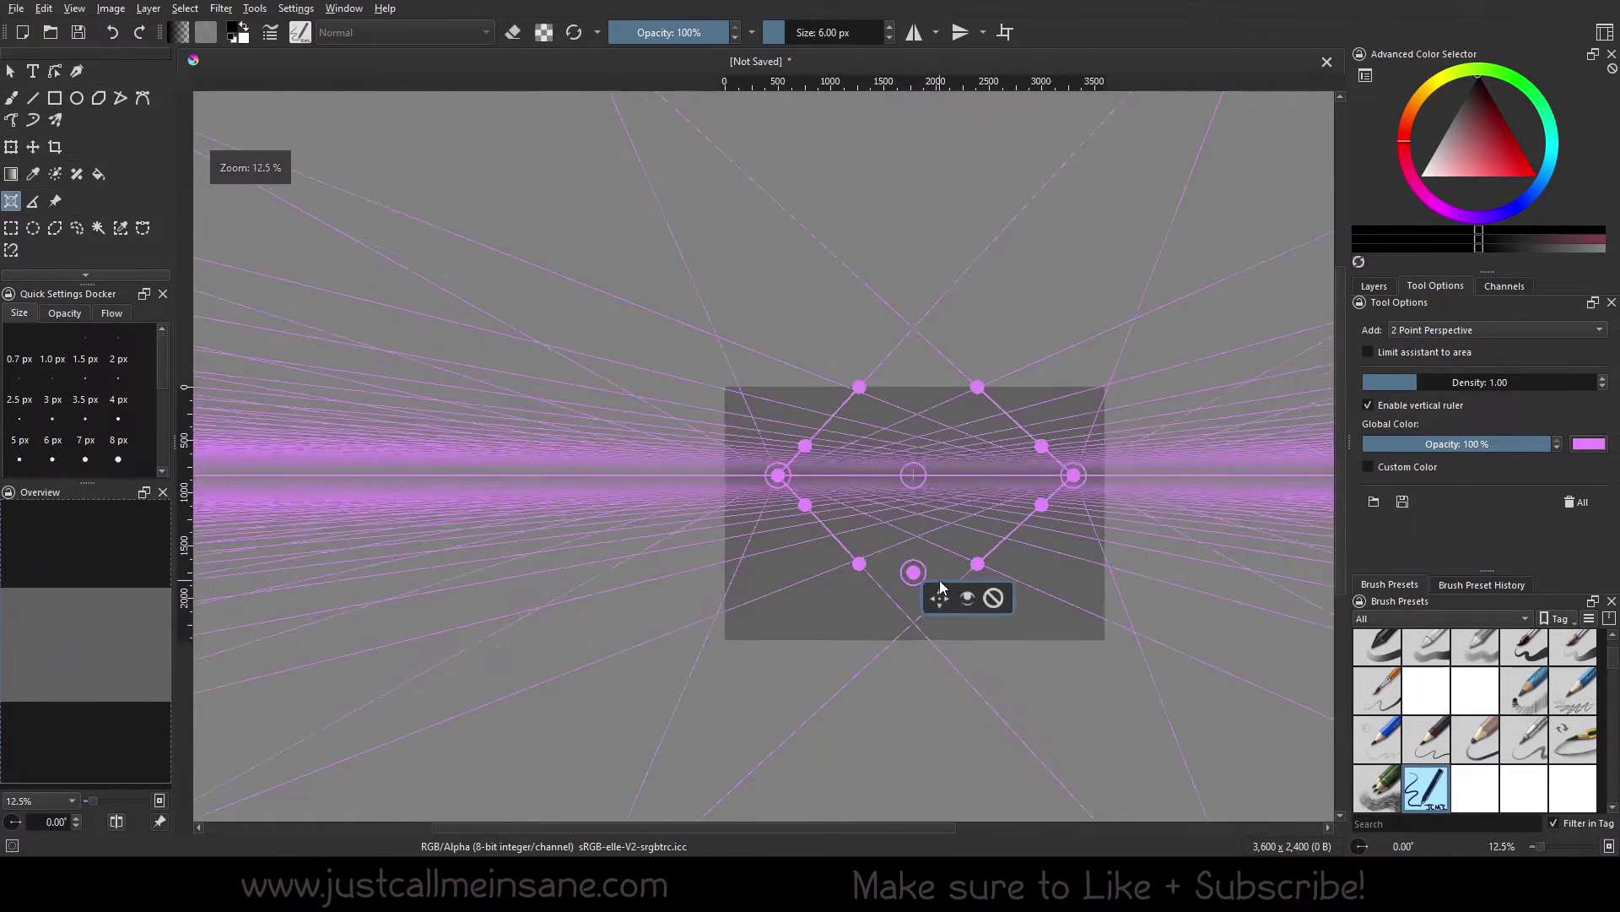
{"action": "scroll", "coordinate": [858, 577], "scroll_direction": "down", "scroll_amount": 1}
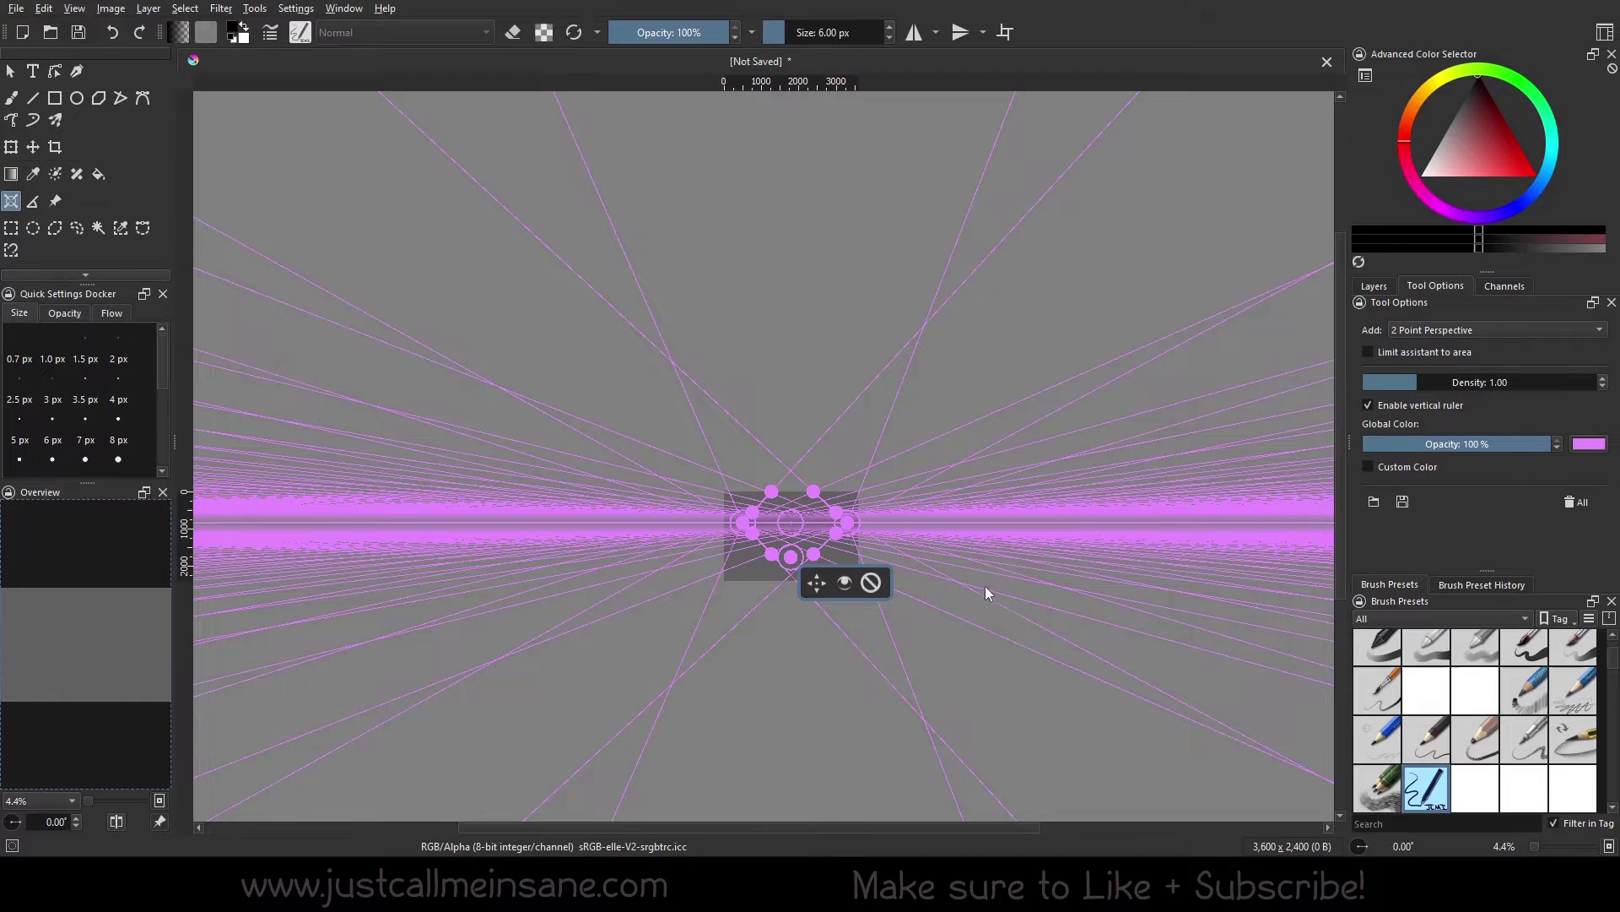
{"action": "scroll", "coordinate": [936, 574], "scroll_direction": "up", "scroll_amount": 3}
{"action": "left_click_drag", "start_coordinate": [724, 485], "coordinate": [980, 524]}
{"action": "scroll", "coordinate": [918, 530], "scroll_direction": "up", "scroll_amount": 2}
{"action": "scroll", "coordinate": [980, 524], "scroll_direction": "down", "scroll_amount": 1}
Step: Zoom to 25% and drag the vanishing points to tilt the grid, left inside, right past the edge
{"action": "key", "text": "plus"}
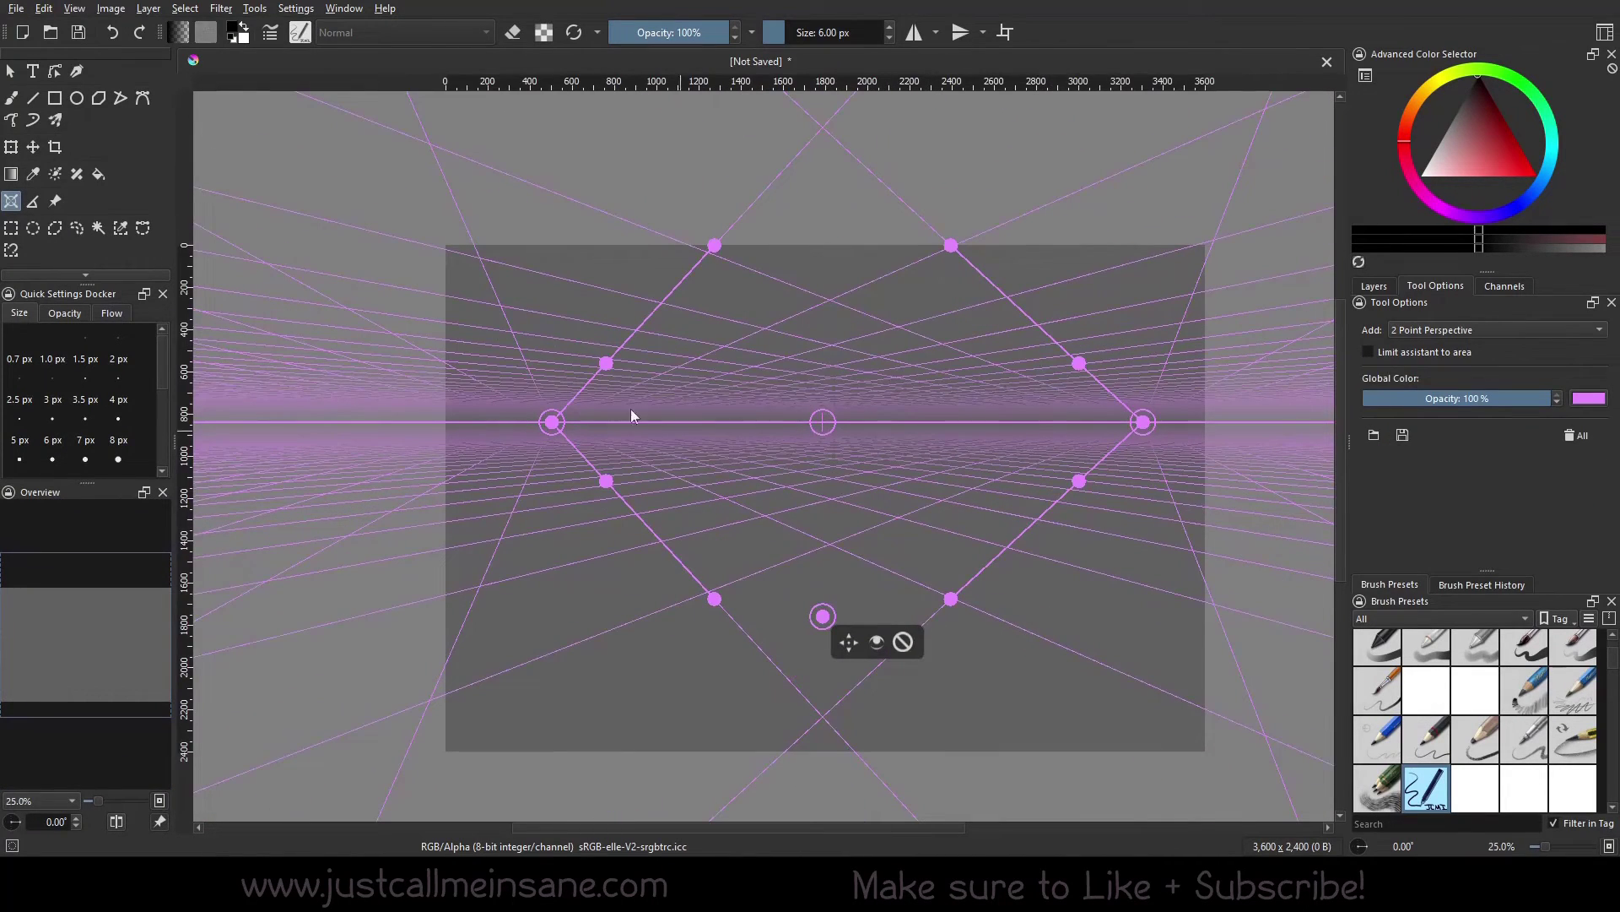
{"action": "left_click_drag", "start_coordinate": [563, 418], "coordinate": [670, 570]}
{"action": "left_click_drag", "start_coordinate": [1143, 422], "coordinate": [1128, 372]}
{"action": "left_click_drag", "start_coordinate": [908, 340], "coordinate": [952, 332]}
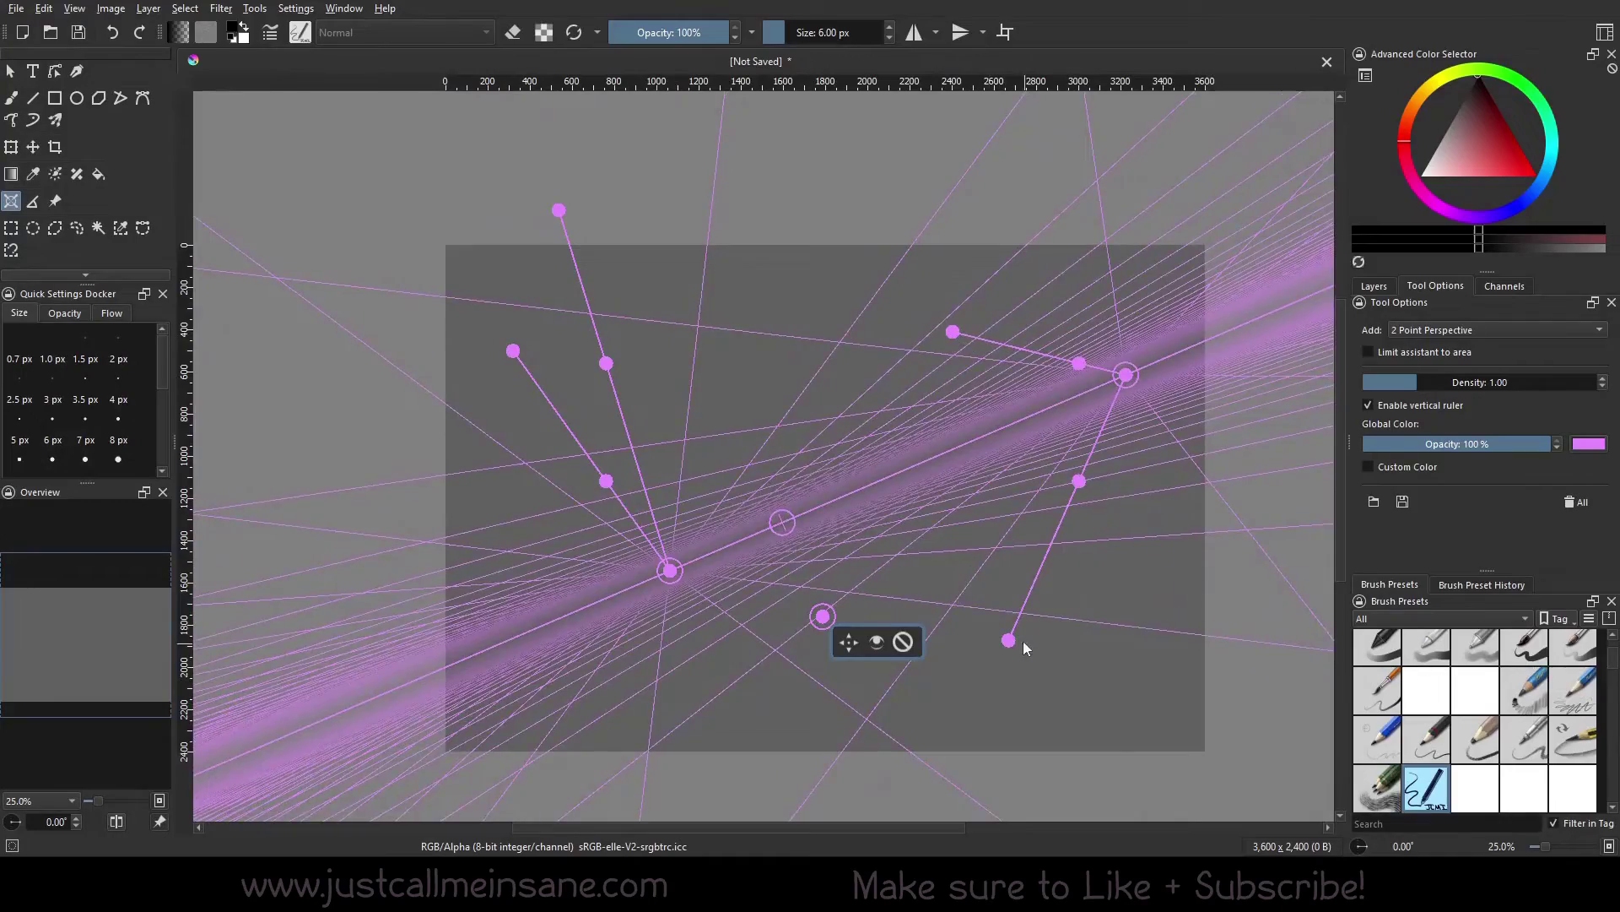
{"action": "left_click_drag", "start_coordinate": [1013, 644], "coordinate": [976, 507]}
{"action": "left_click_drag", "start_coordinate": [514, 352], "coordinate": [518, 514]}
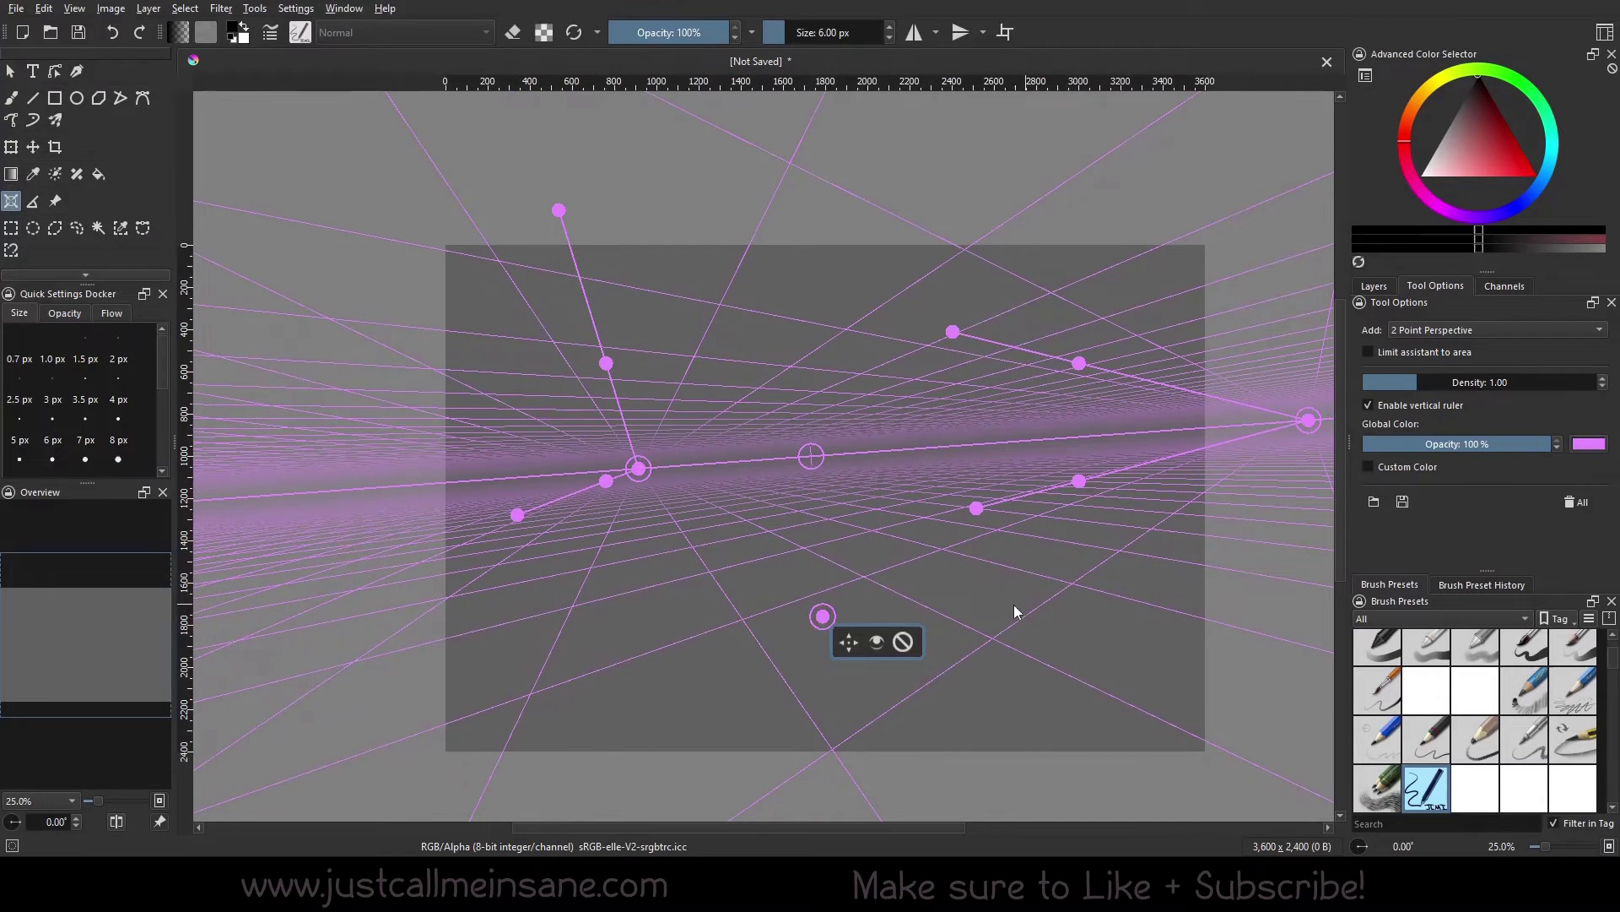
Step: With the freehand brush and Snap to Assistants on, draw straight, vertical, diagonal and horizontal perspective strokes
{"action": "left_click", "coordinate": [11, 98]}
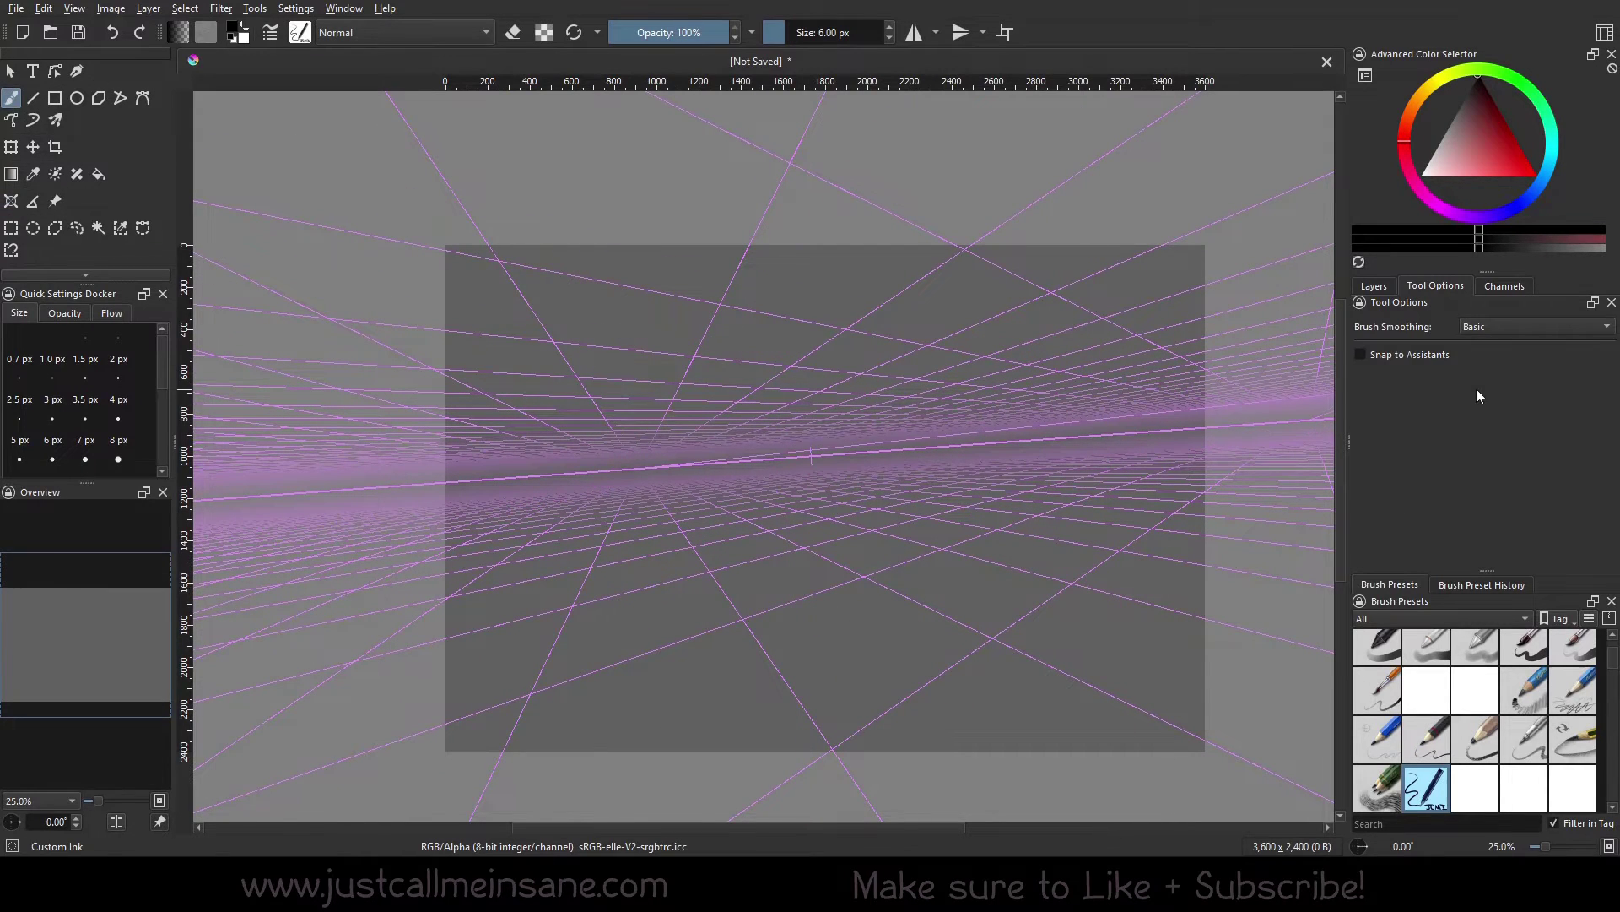
{"action": "left_click", "coordinate": [1409, 354]}
{"action": "left_click_drag", "start_coordinate": [678, 328], "coordinate": [960, 369]}
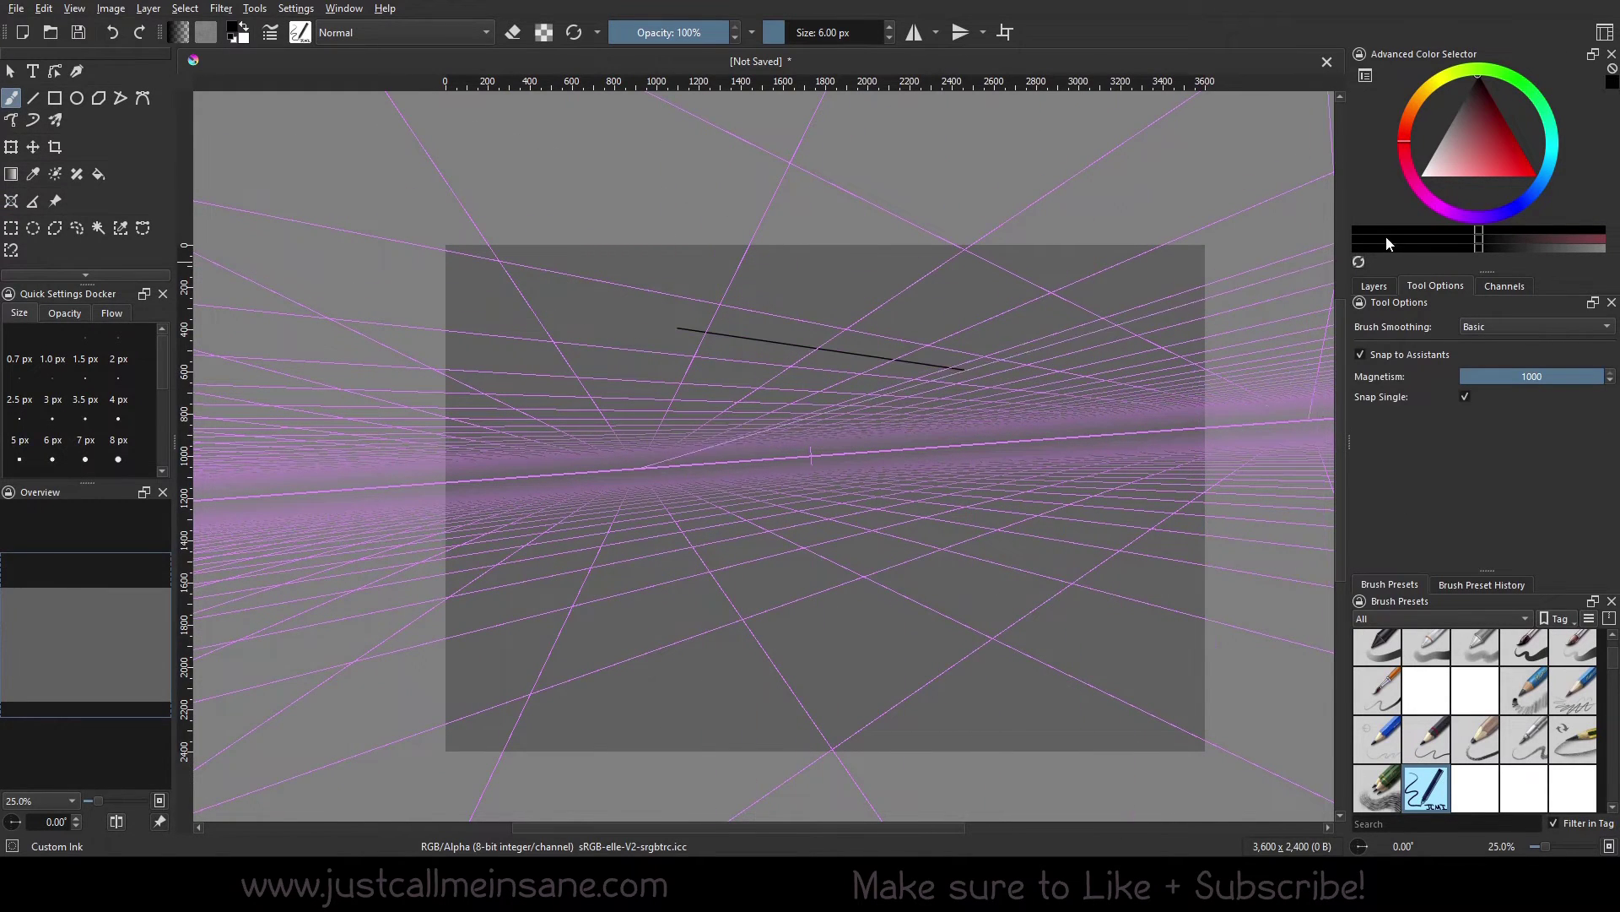
{"action": "left_click_drag", "start_coordinate": [766, 285], "coordinate": [788, 594]}
{"action": "left_click_drag", "start_coordinate": [660, 316], "coordinate": [682, 625]}
{"action": "left_click_drag", "start_coordinate": [637, 462], "coordinate": [680, 621]}
{"action": "left_click_drag", "start_coordinate": [648, 355], "coordinate": [731, 364]}
{"action": "left_click_drag", "start_coordinate": [770, 340], "coordinate": [810, 346]}
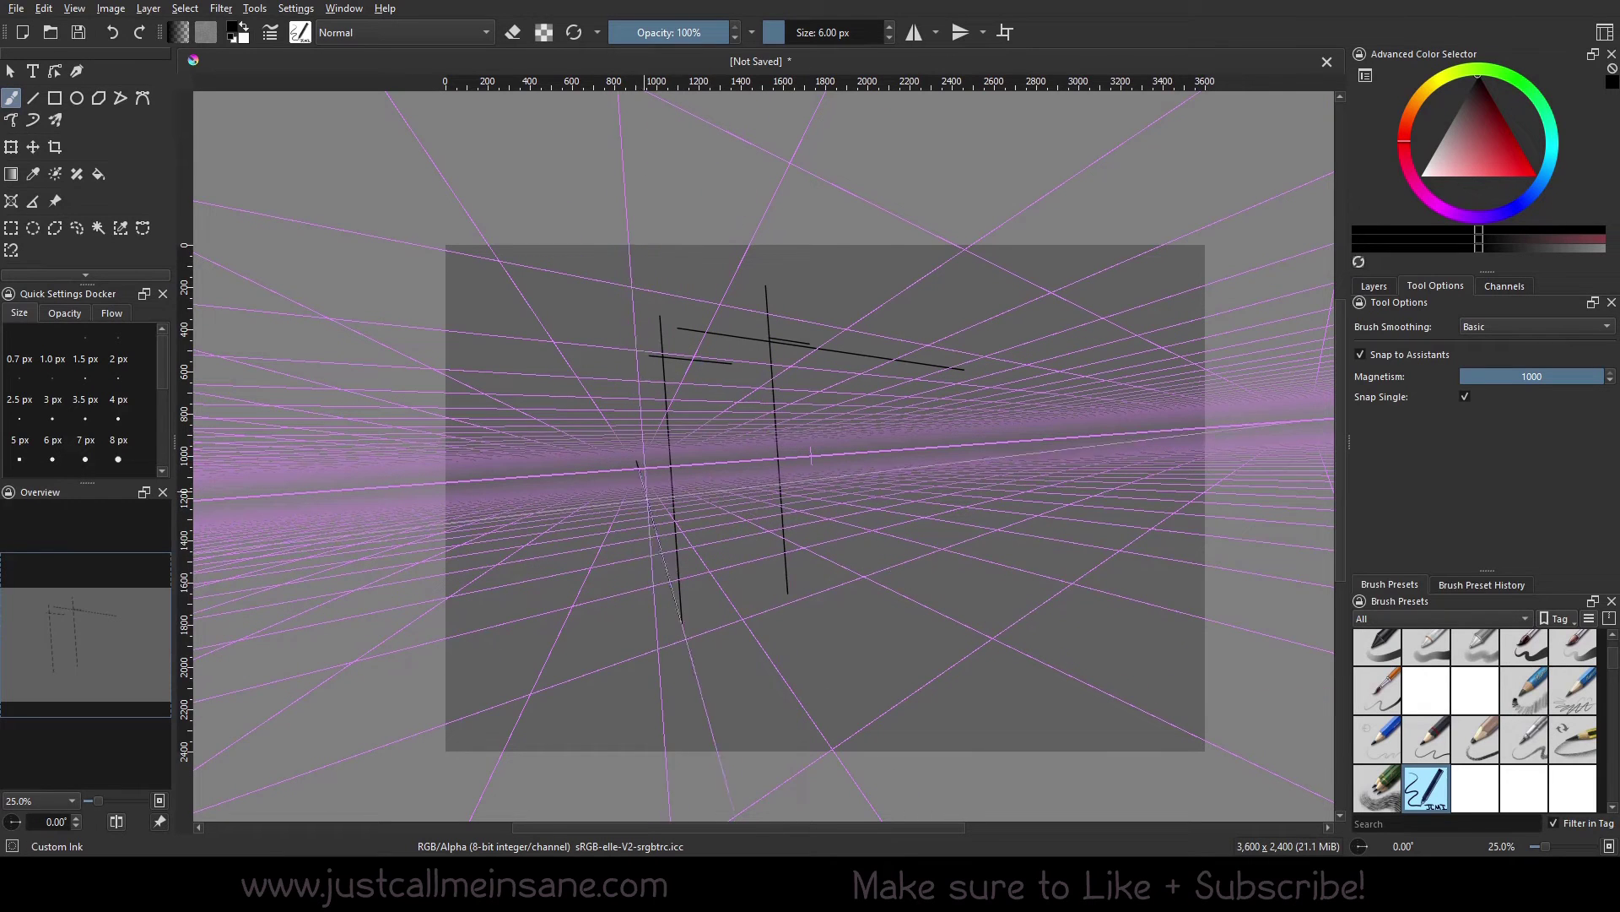
{"action": "mouse_move", "coordinate": [959, 369]}
{"action": "left_mouse_down"}
{"action": "mouse_move", "coordinate": [678, 328]}
{"action": "mouse_move", "coordinate": [652, 540]}
{"action": "left_mouse_up"}
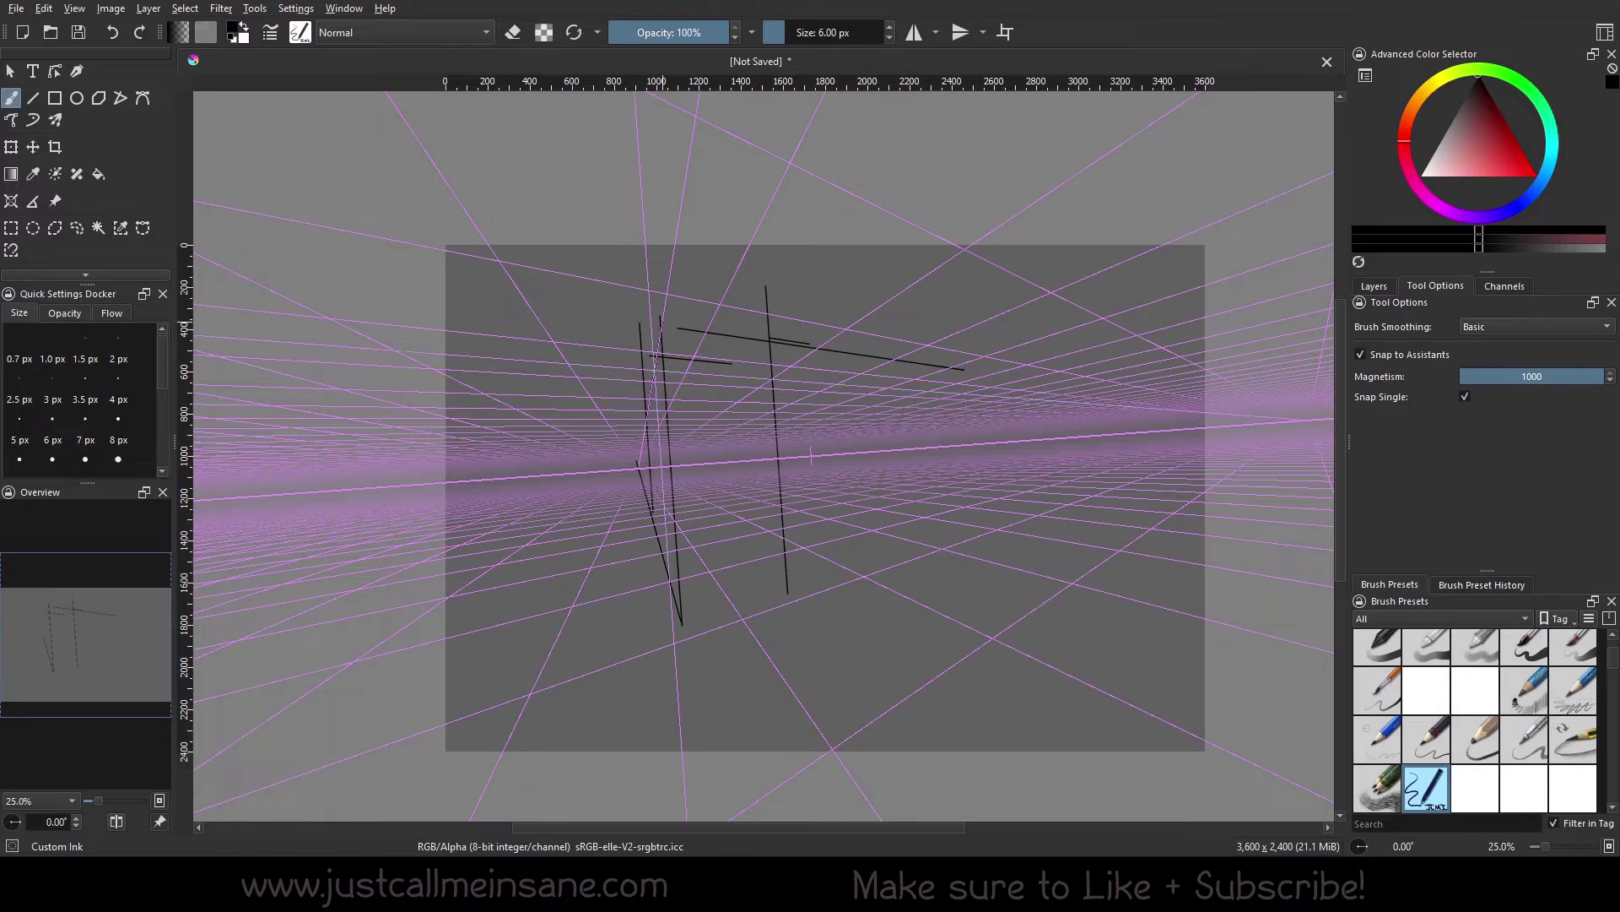
{"action": "left_click_drag", "start_coordinate": [647, 419], "coordinate": [662, 319]}
{"action": "left_click", "coordinate": [12, 201]}
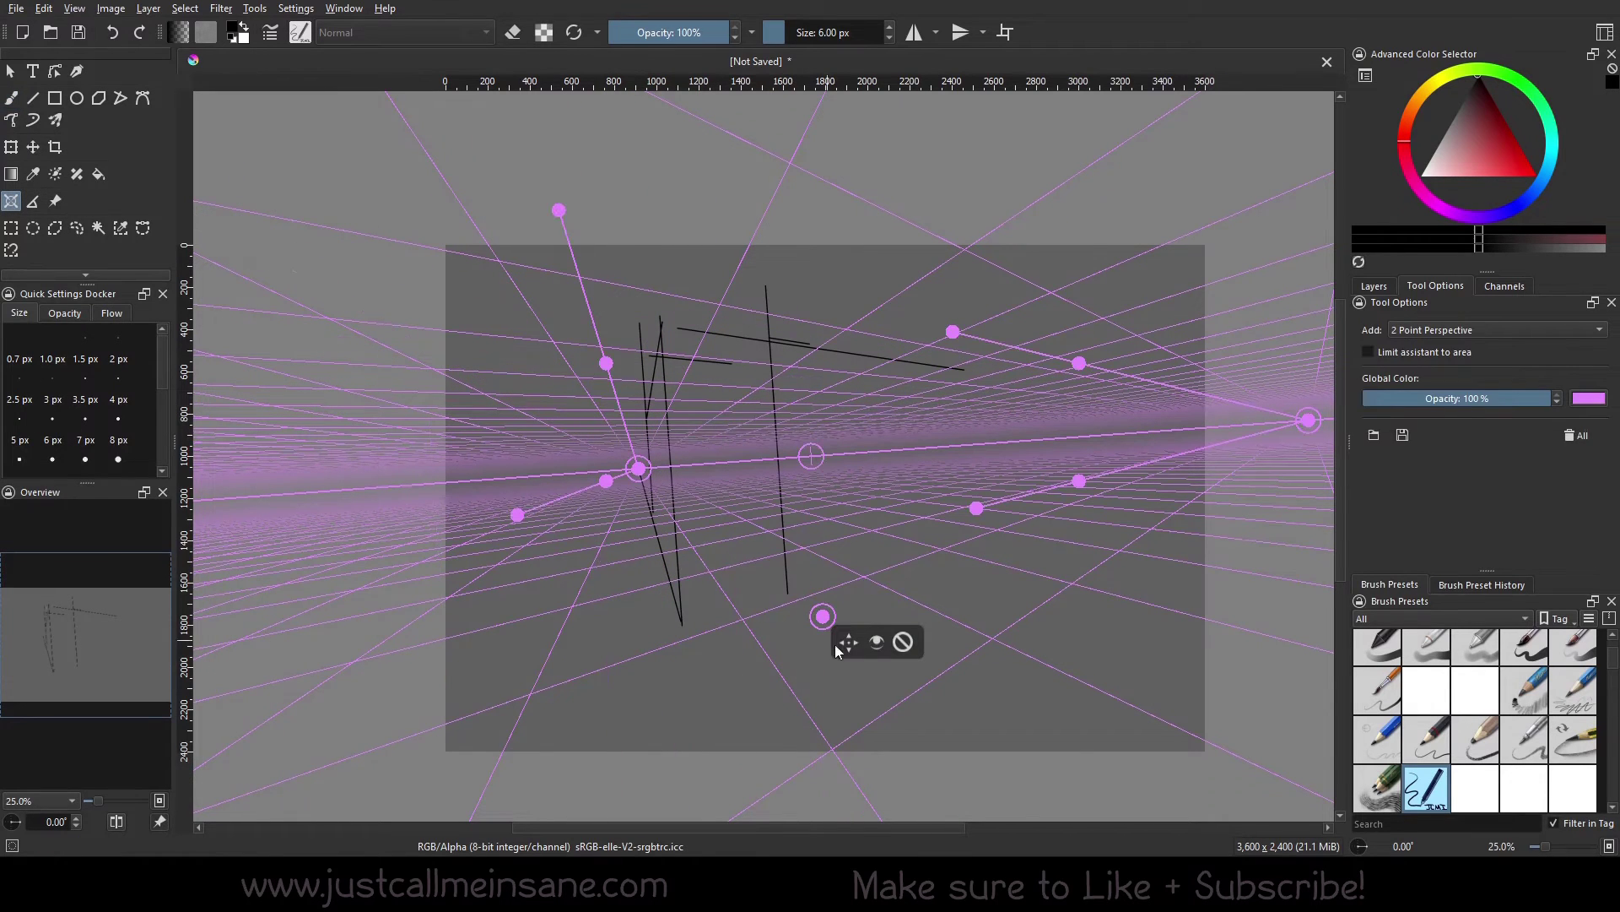
Step: Hide the perspective grid lines and return to the Freehand Brush Tool
{"action": "left_click", "coordinate": [876, 643]}
{"action": "left_click", "coordinate": [13, 101]}
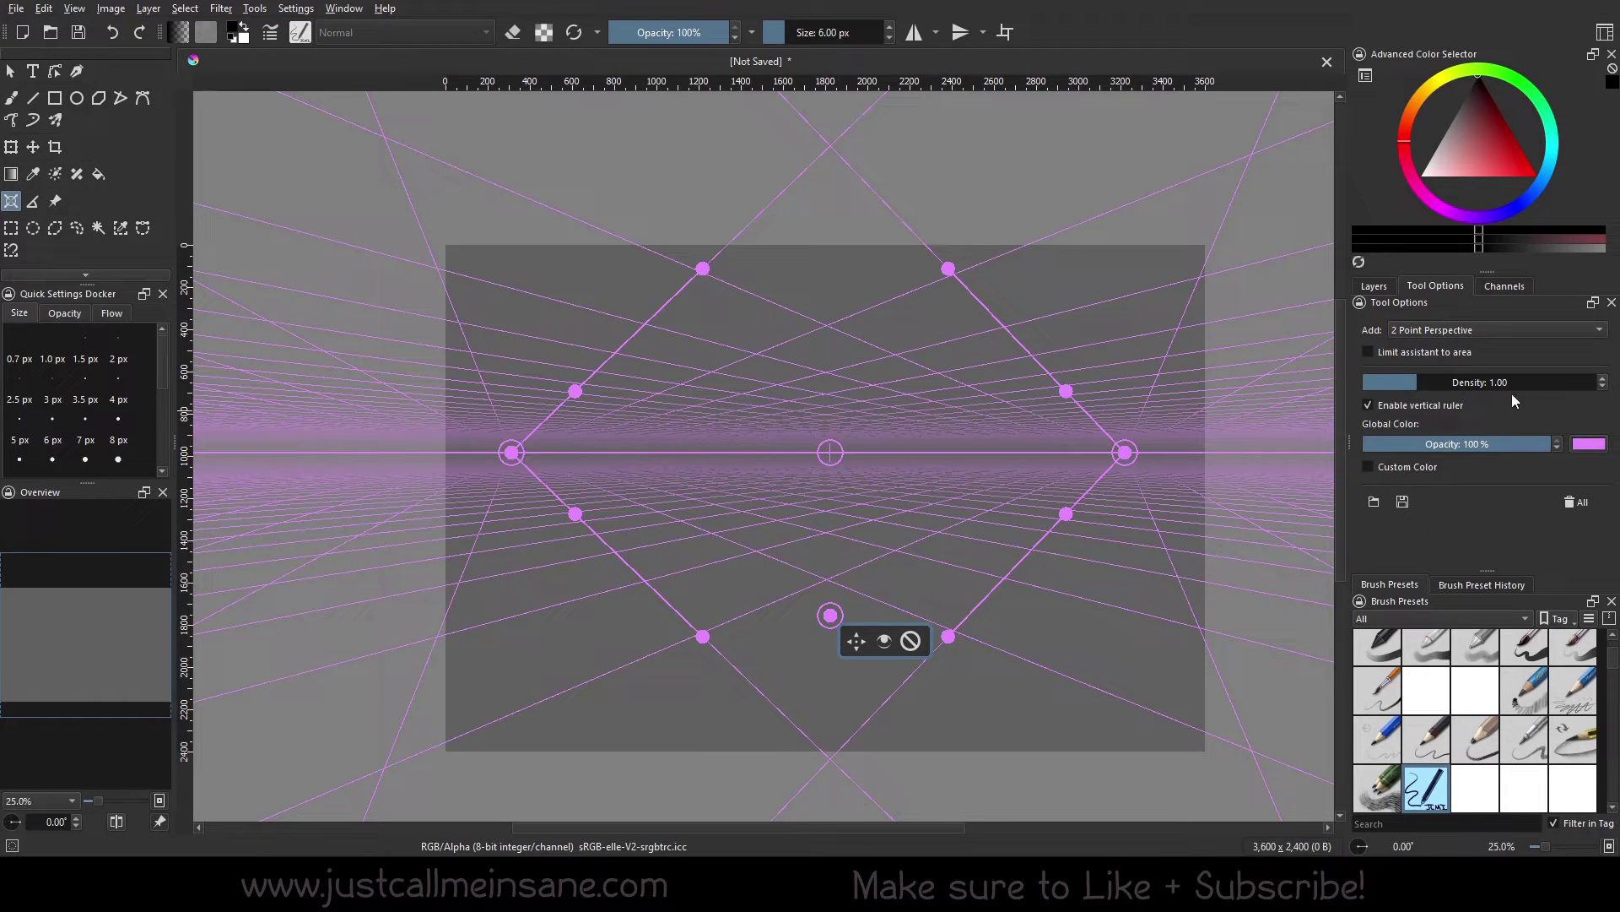
{"action": "left_click", "coordinate": [1442, 406]}
{"action": "left_click", "coordinate": [1425, 407]}
{"action": "left_click", "coordinate": [10, 99]}
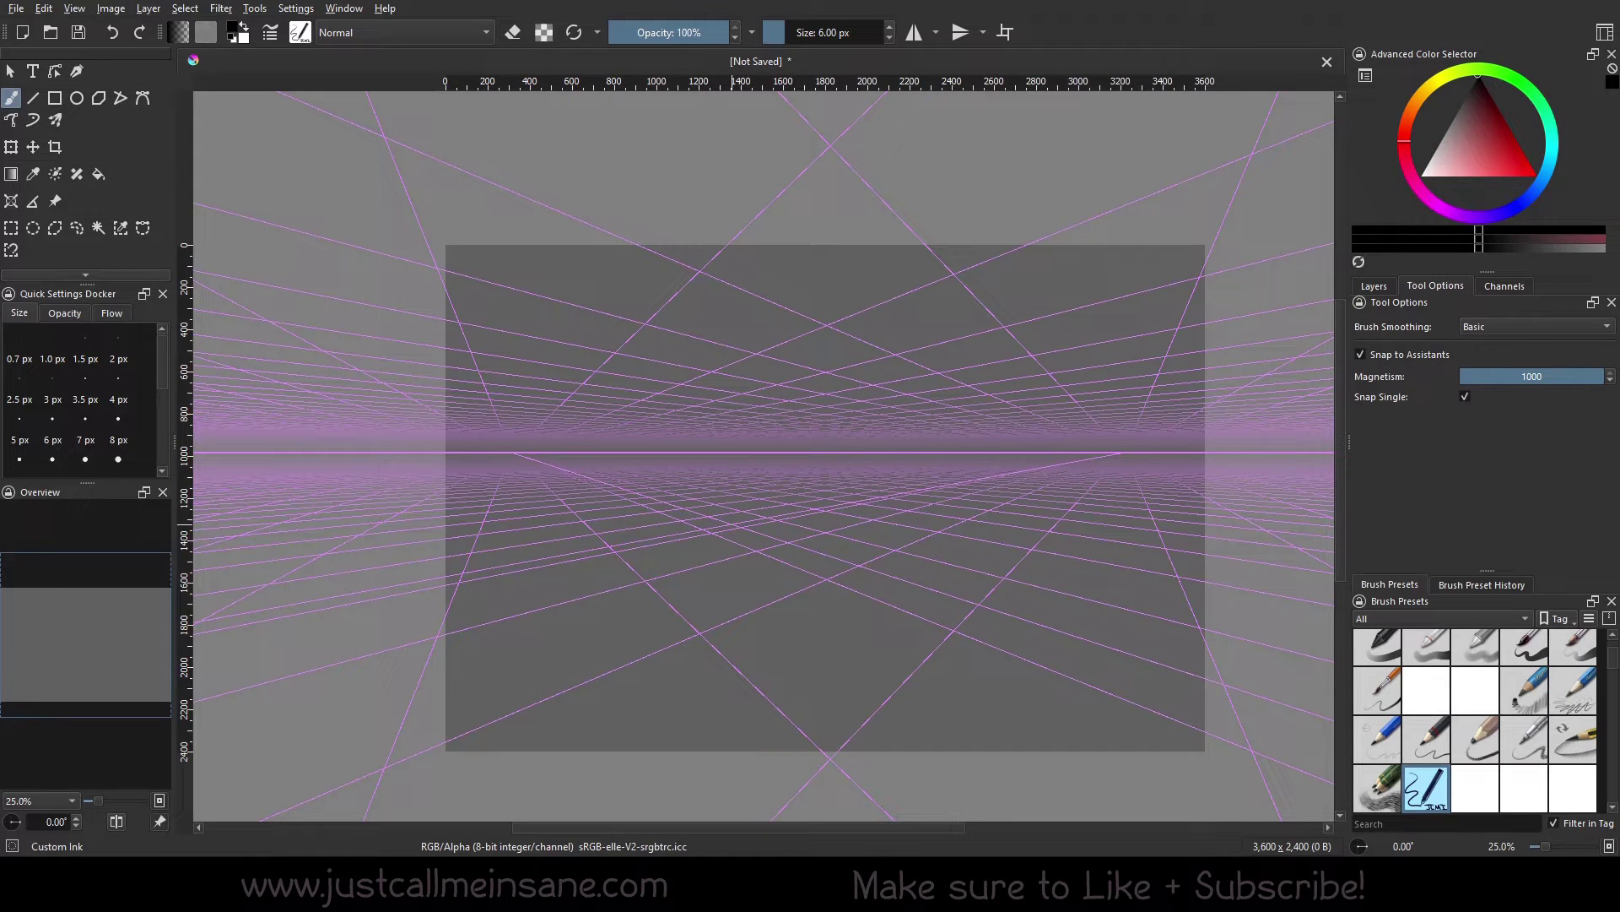
{"action": "left_click", "coordinate": [11, 201]}
{"action": "left_click_drag", "start_coordinate": [854, 643], "coordinate": [850, 645]}
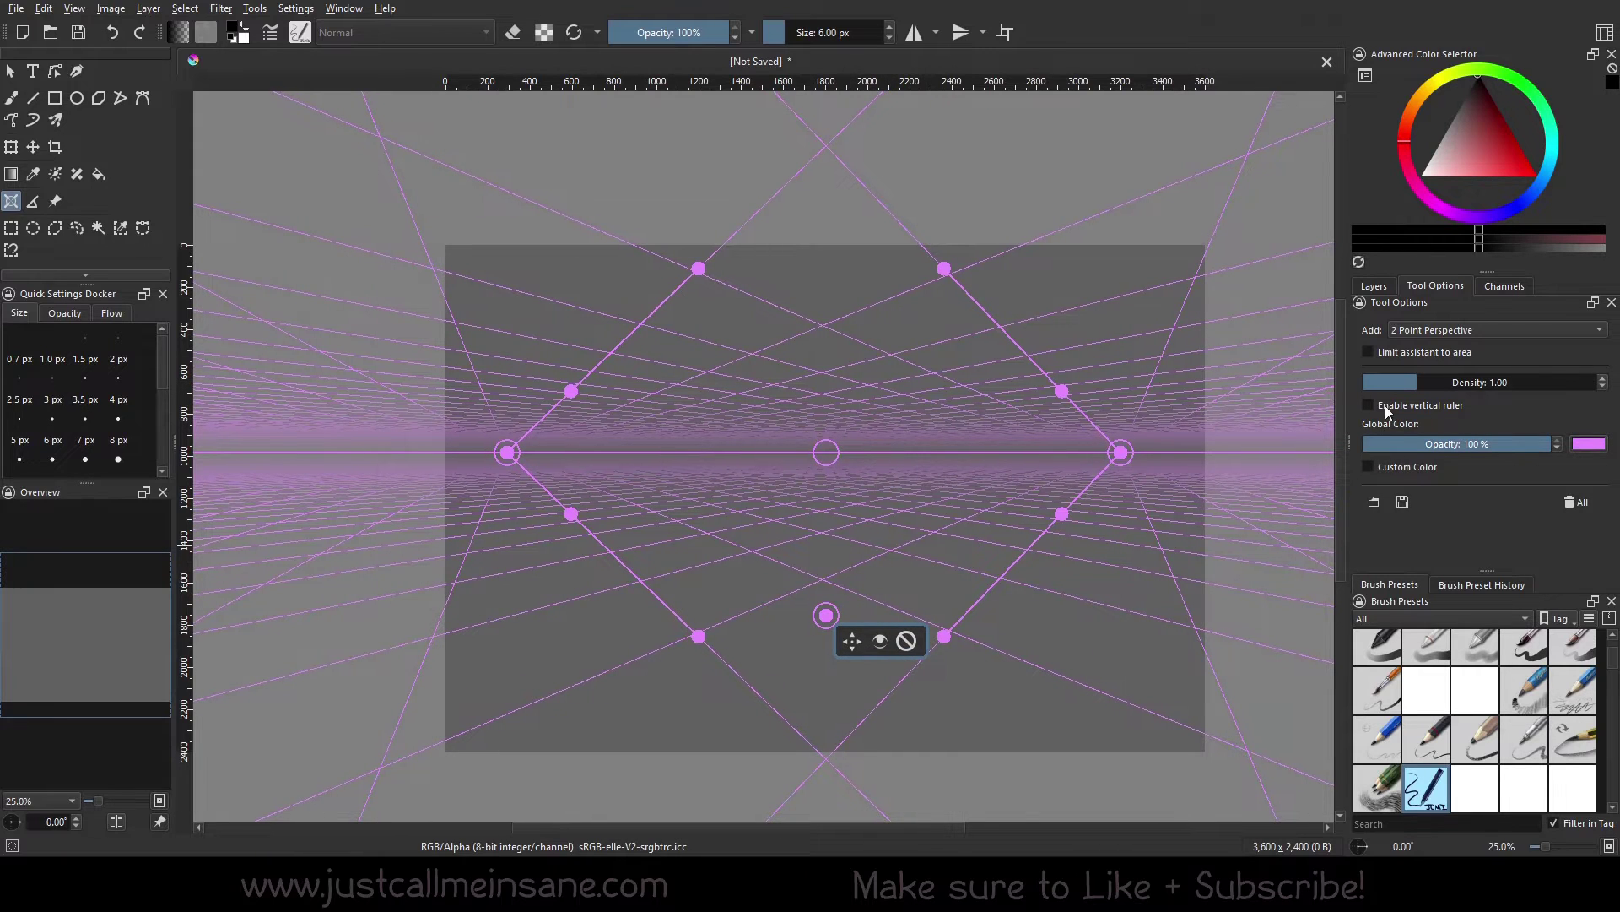
{"action": "left_click", "coordinate": [11, 97]}
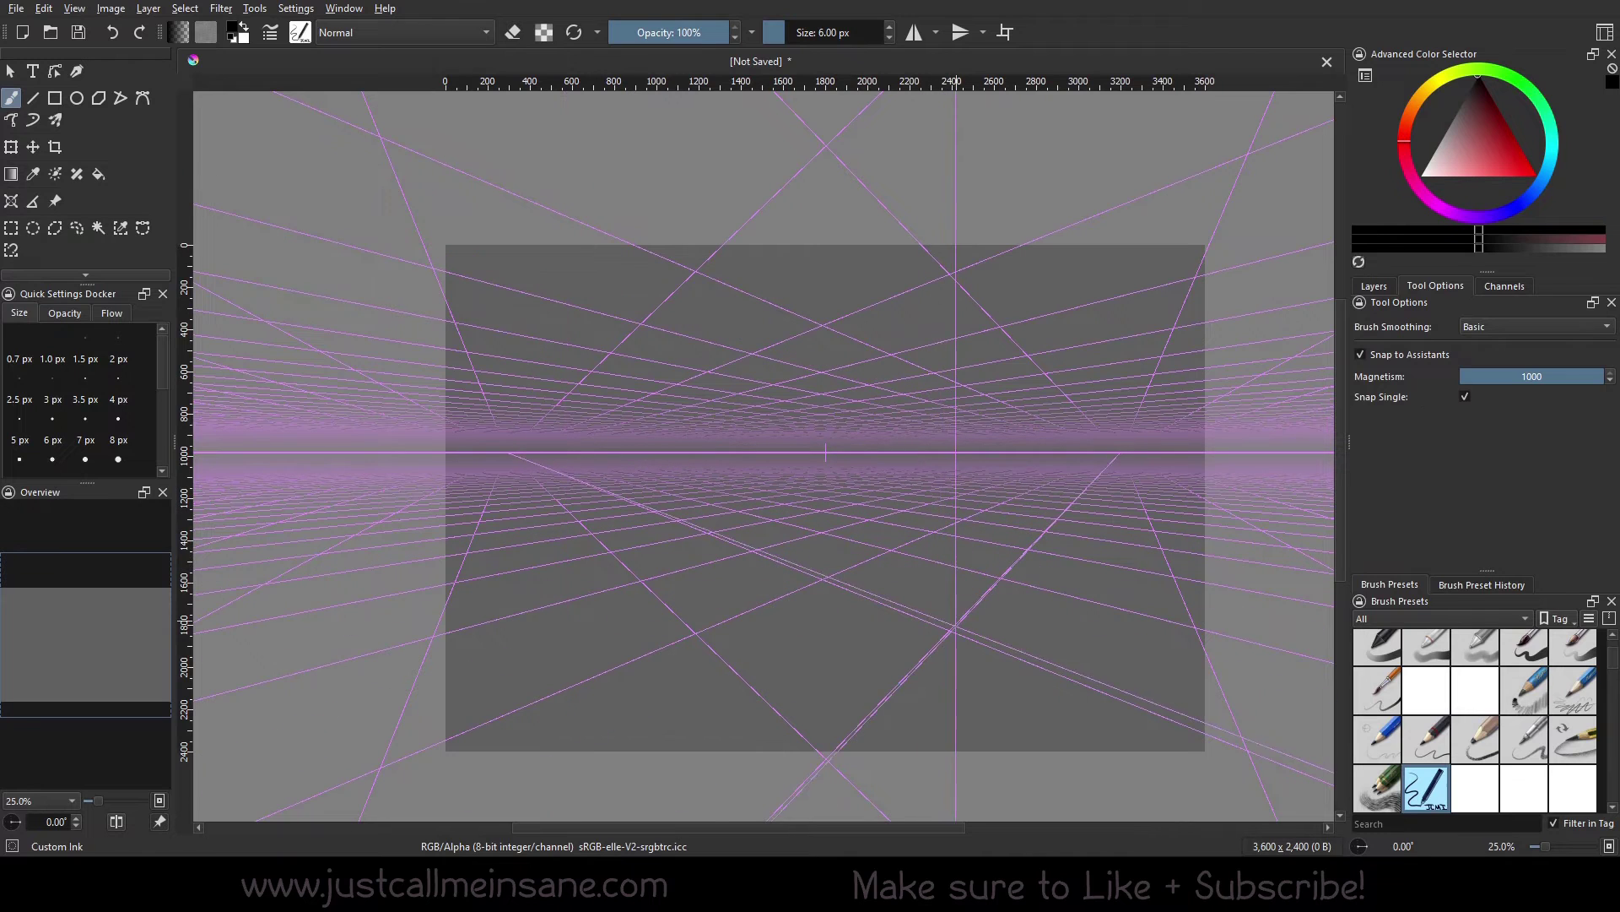
{"action": "left_click_drag", "start_coordinate": [946, 810], "coordinate": [945, 342]}
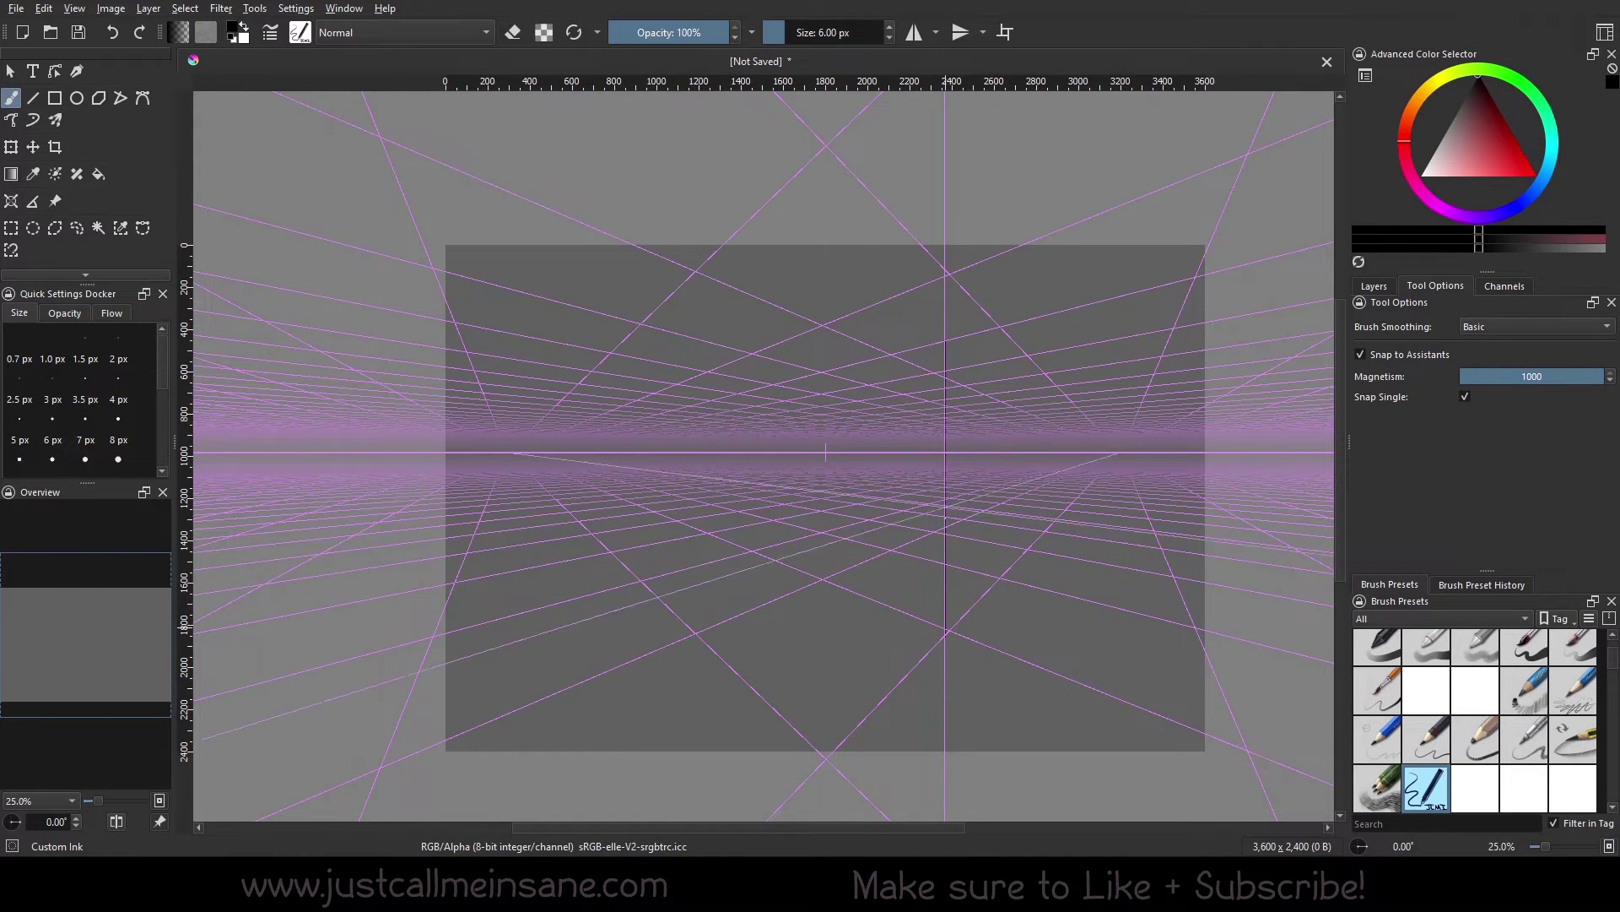
{"action": "left_click_drag", "start_coordinate": [827, 342], "coordinate": [827, 721]}
{"action": "left_click_drag", "start_coordinate": [771, 363], "coordinate": [771, 687]}
{"action": "key", "text": "ctrl+z"}
{"action": "key", "text": "ctrl+z"}
{"action": "key", "text": "ctrl+z"}
{"action": "left_click", "coordinate": [11, 201]}
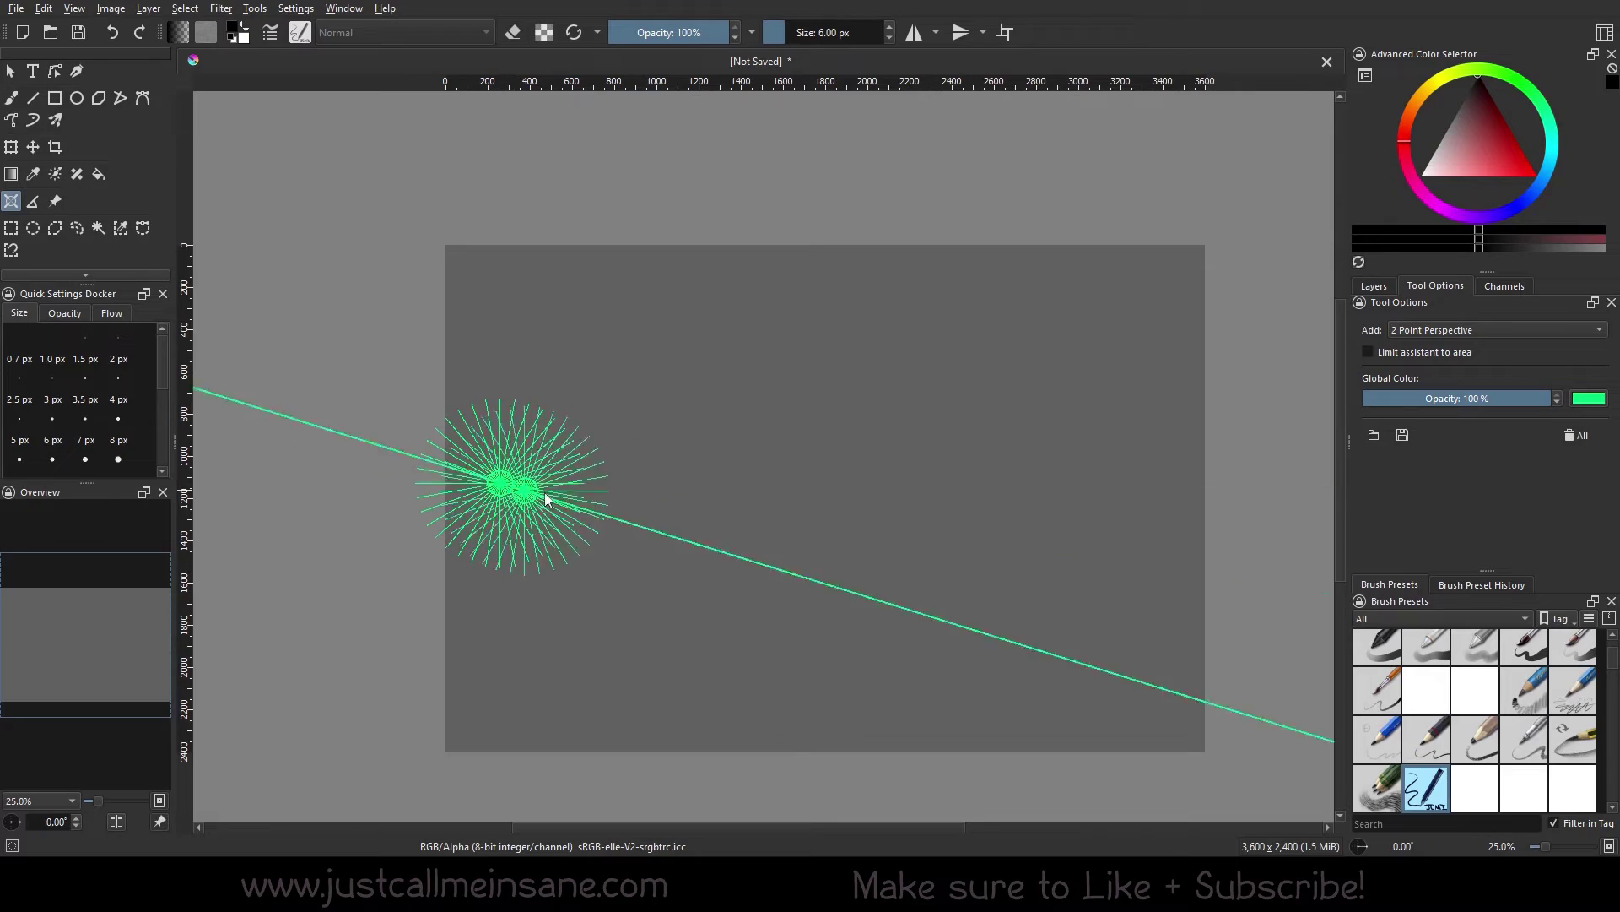
Step: Place the new two-point assistant's third handle below the horizon and shift it up and right
{"action": "left_click", "coordinate": [1051, 482]}
{"action": "left_click", "coordinate": [784, 650]}
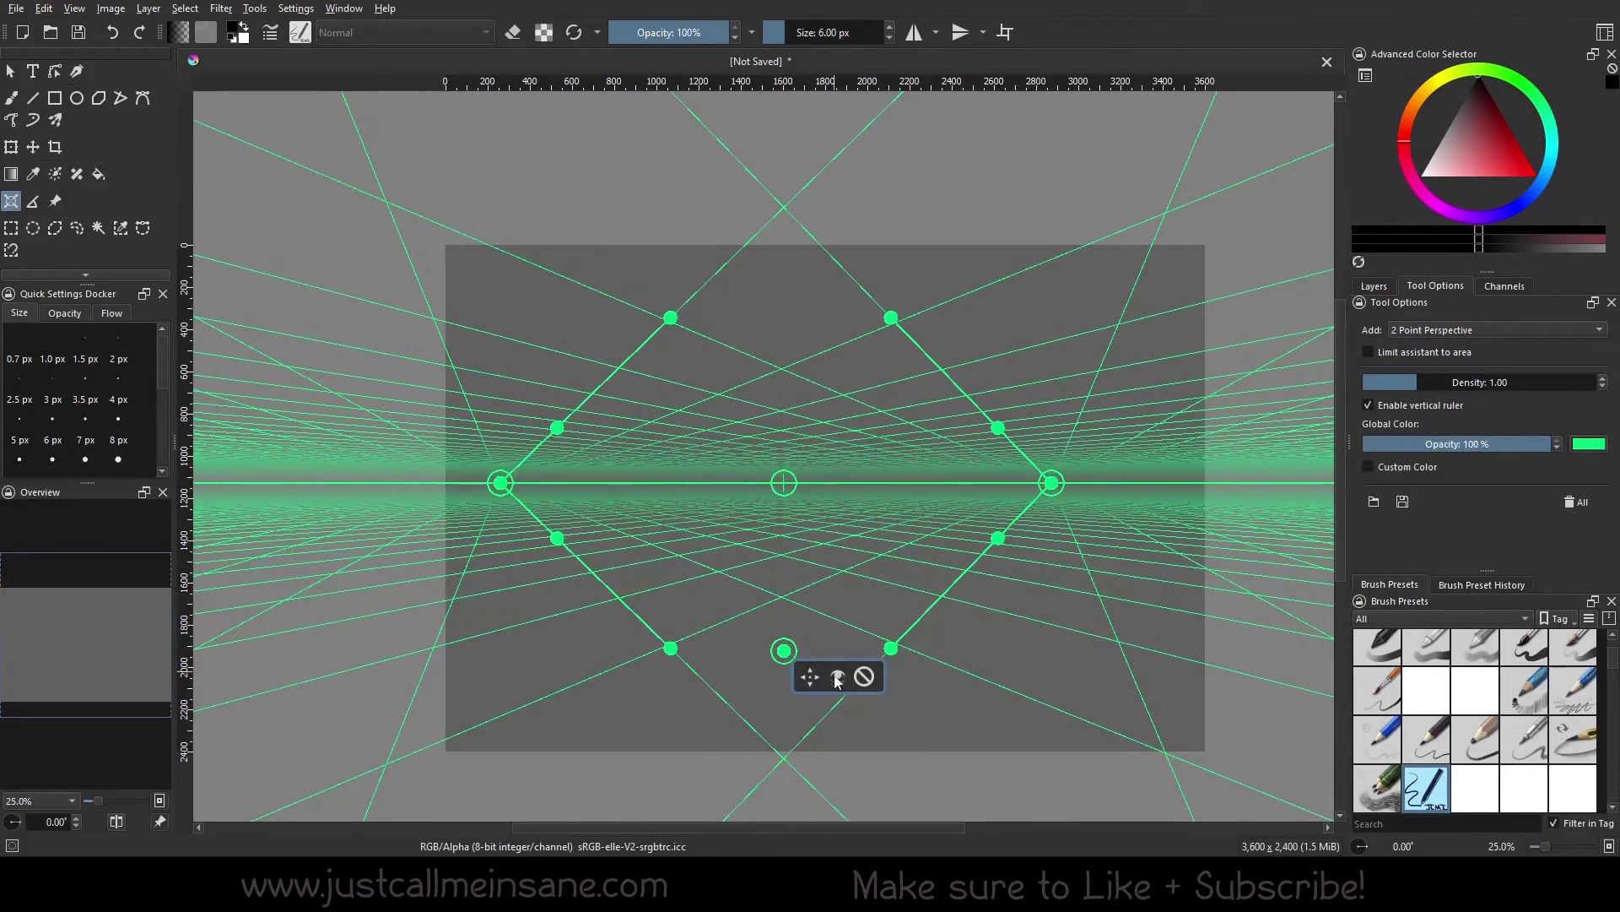
{"action": "left_click_drag", "start_coordinate": [810, 676], "coordinate": [854, 649]}
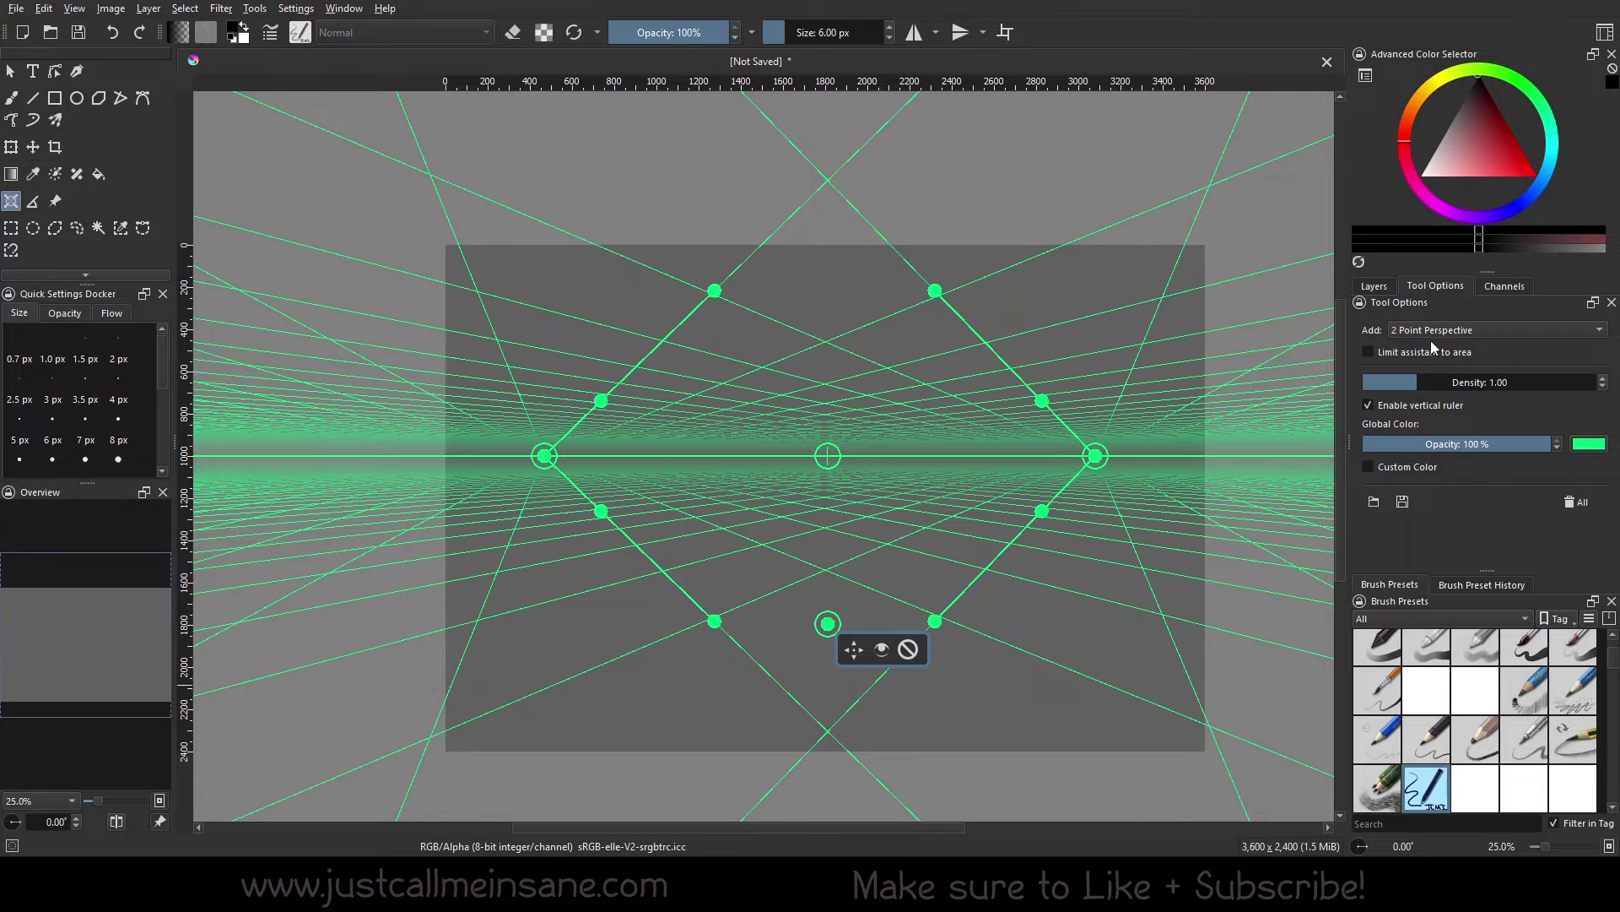
Step: Set the assistants' global colour to light cyan and lower its opacity to about 22%
{"action": "left_click", "coordinate": [1592, 445]}
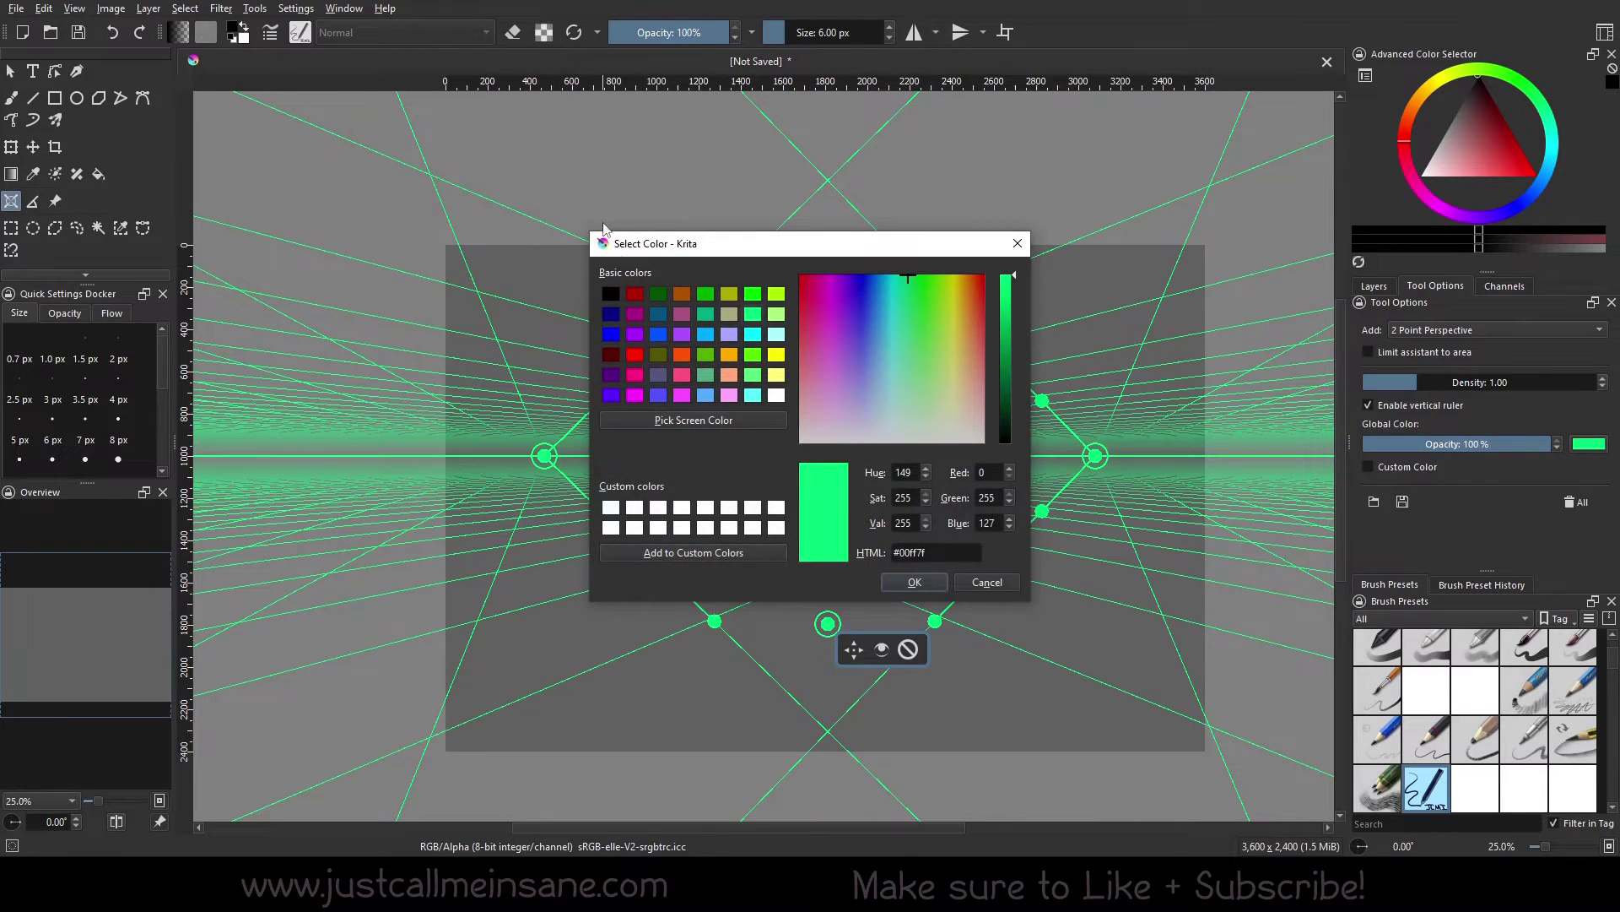
{"action": "left_click_drag", "start_coordinate": [606, 239], "coordinate": [1239, 328]}
{"action": "left_click", "coordinate": [1291, 444]}
{"action": "left_click_drag", "start_coordinate": [1470, 333], "coordinate": [897, 257]}
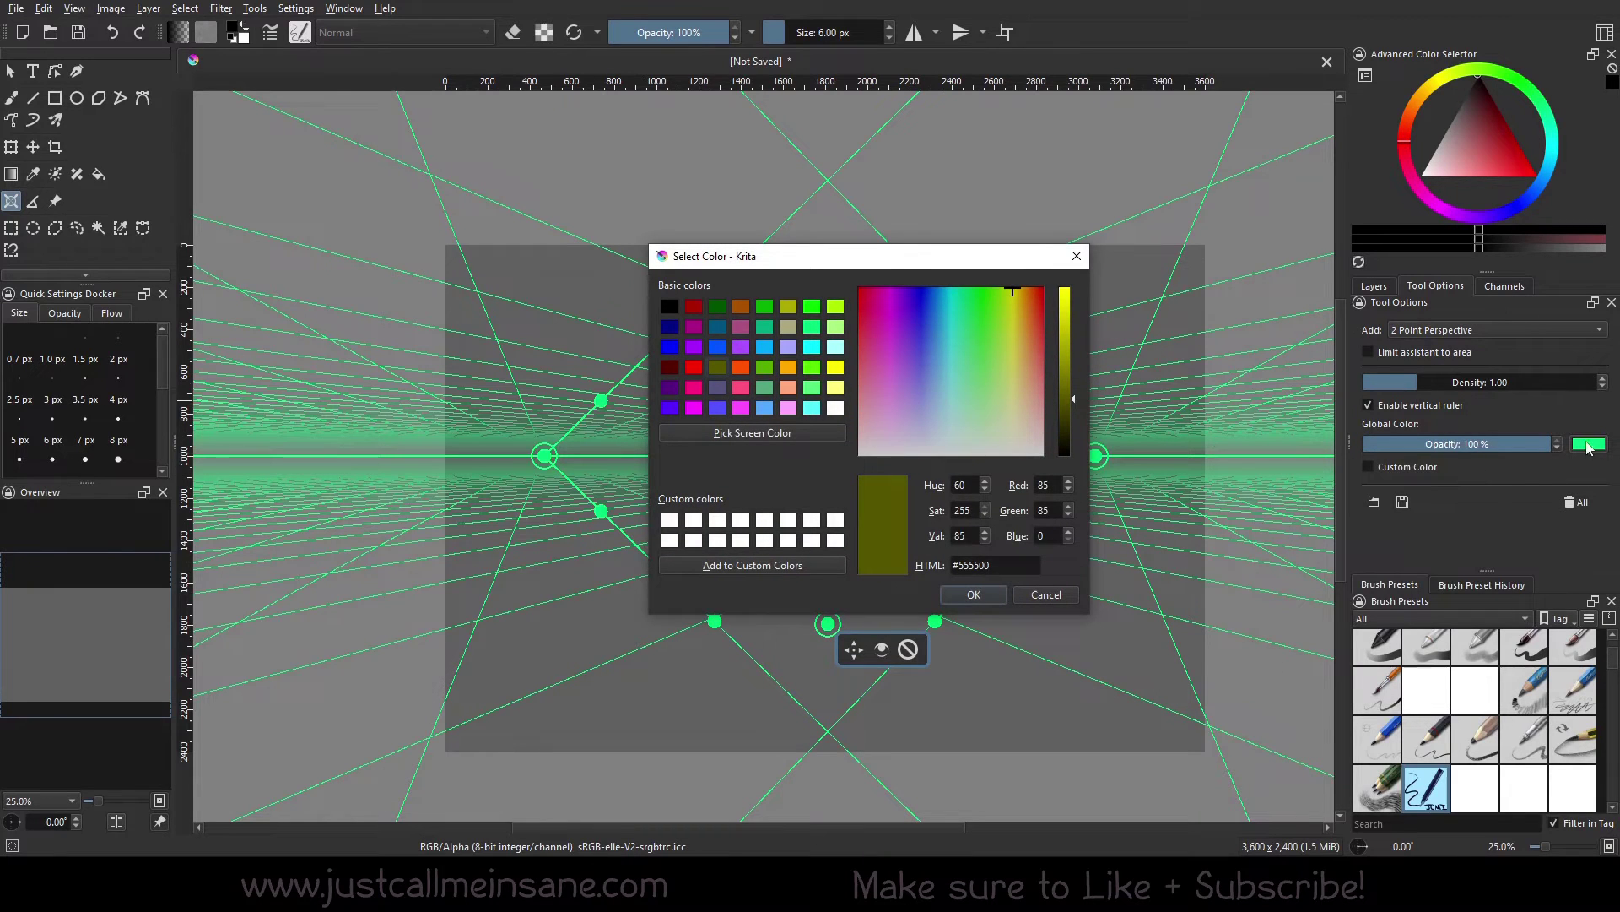
{"action": "left_click", "coordinate": [765, 389]}
{"action": "left_click", "coordinate": [790, 369]}
{"action": "left_click", "coordinate": [815, 390]}
{"action": "left_click", "coordinate": [815, 407]}
{"action": "left_click", "coordinate": [973, 594]}
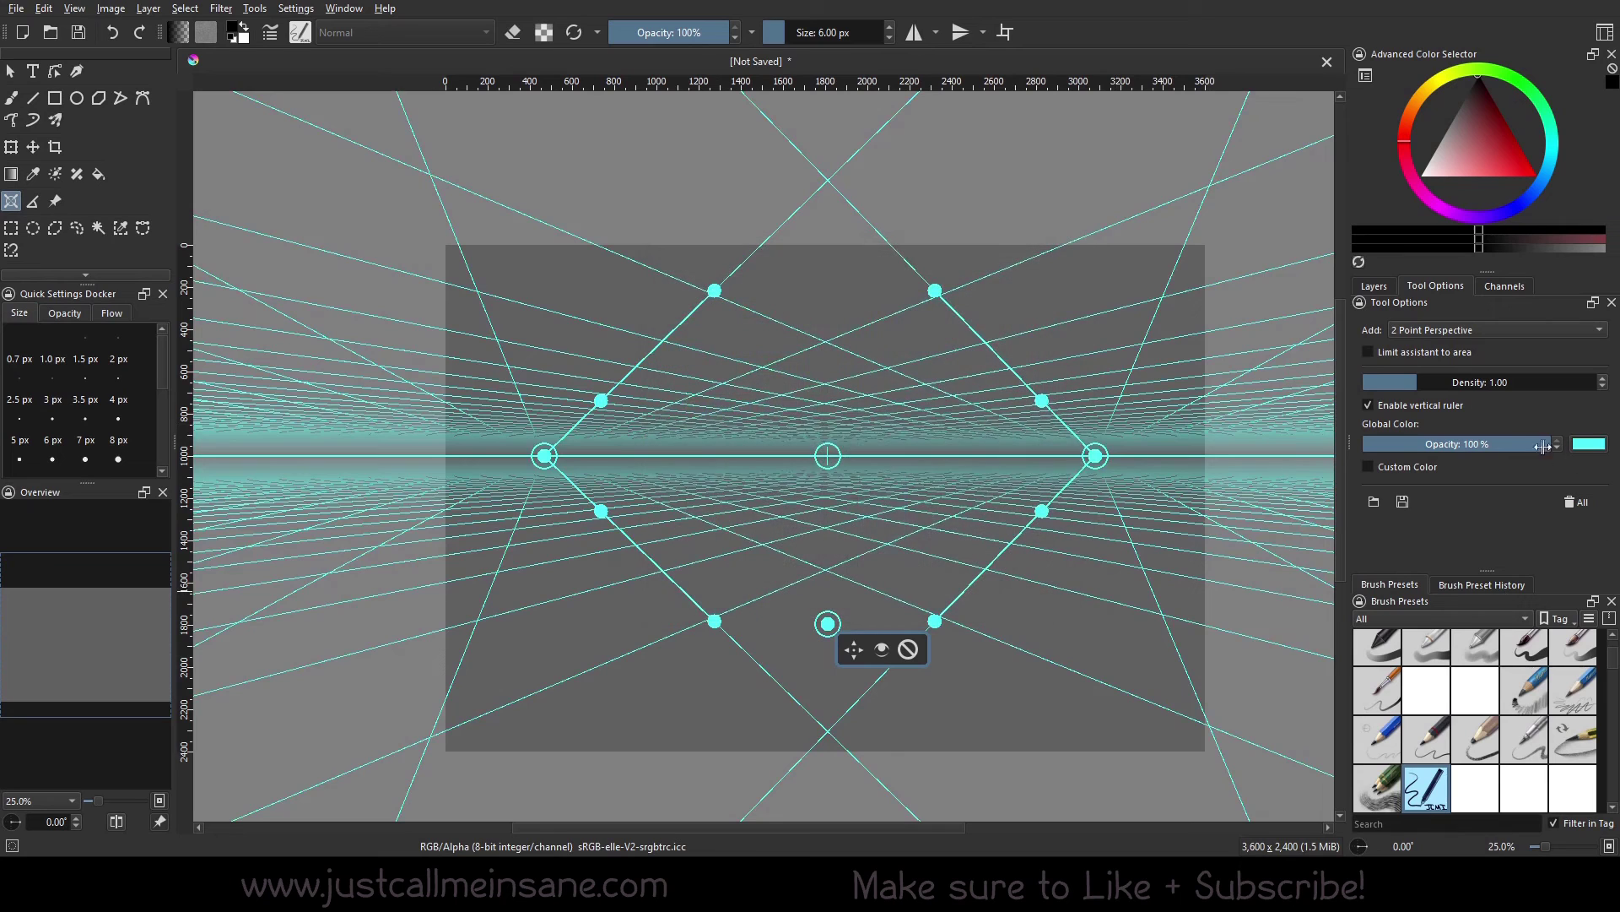
{"action": "left_click_drag", "start_coordinate": [1530, 447], "coordinate": [1429, 445]}
Step: Add a second and third two-point assistant, then delete both
{"action": "left_click", "coordinate": [958, 652]}
{"action": "left_click", "coordinate": [1023, 654]}
{"action": "left_click", "coordinate": [955, 706]}
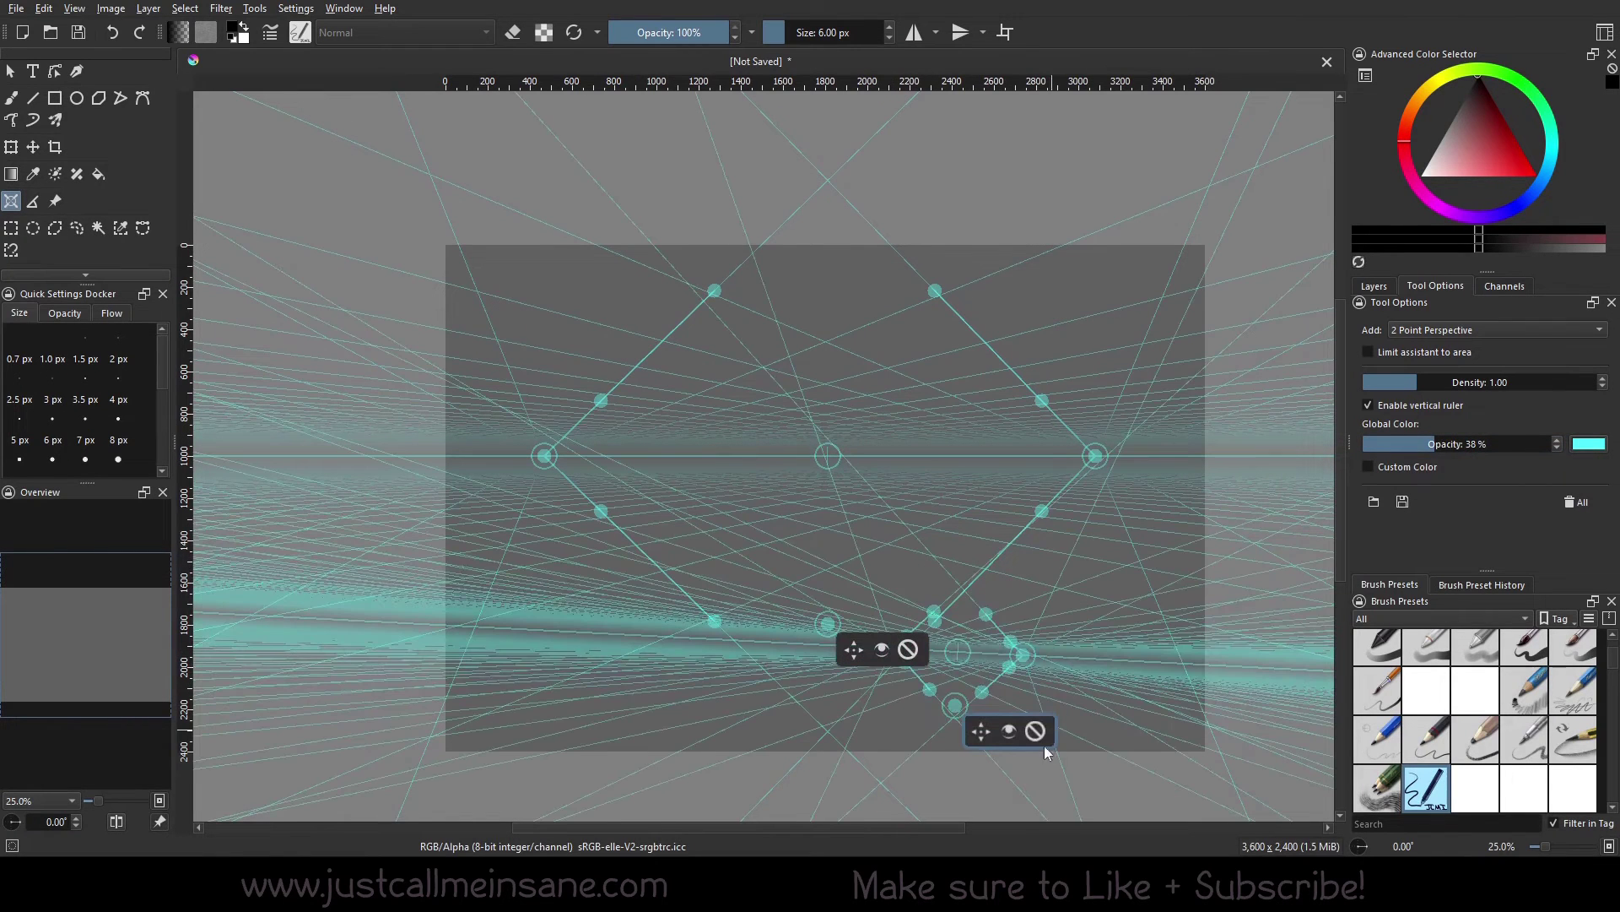
{"action": "left_click", "coordinate": [1056, 642]}
{"action": "left_click", "coordinate": [1134, 692]}
{"action": "left_click", "coordinate": [1052, 682]}
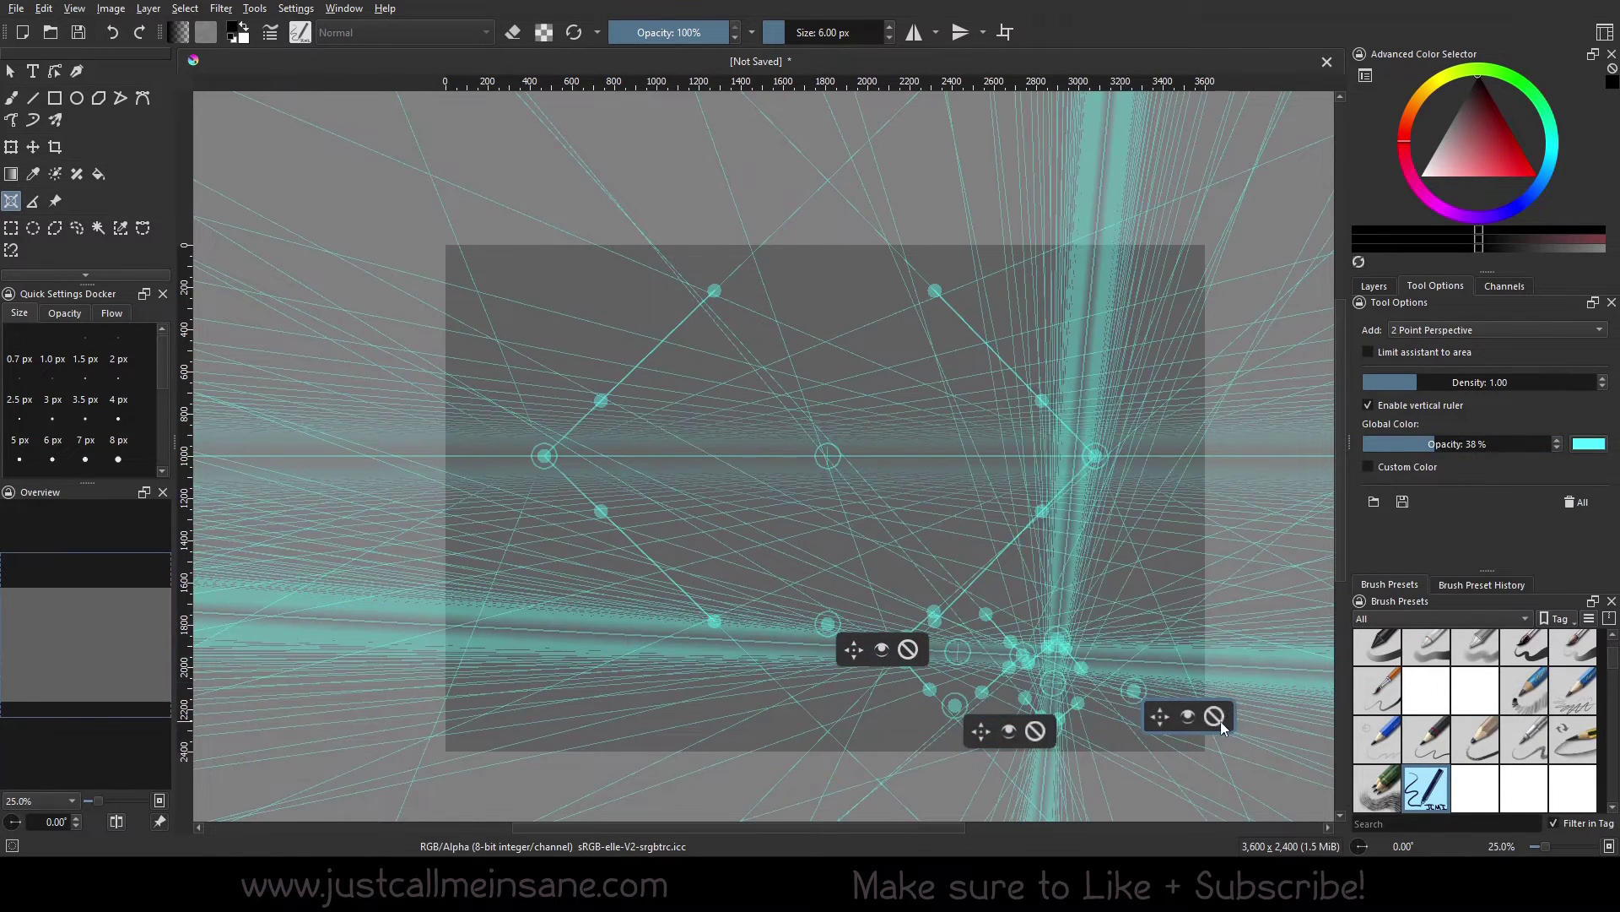
{"action": "left_click", "coordinate": [1215, 717]}
{"action": "left_click", "coordinate": [1036, 731]}
Step: Toggle the remaining assistant's guides off and on and set the global colour opacity to 100%
{"action": "left_click", "coordinate": [883, 650]}
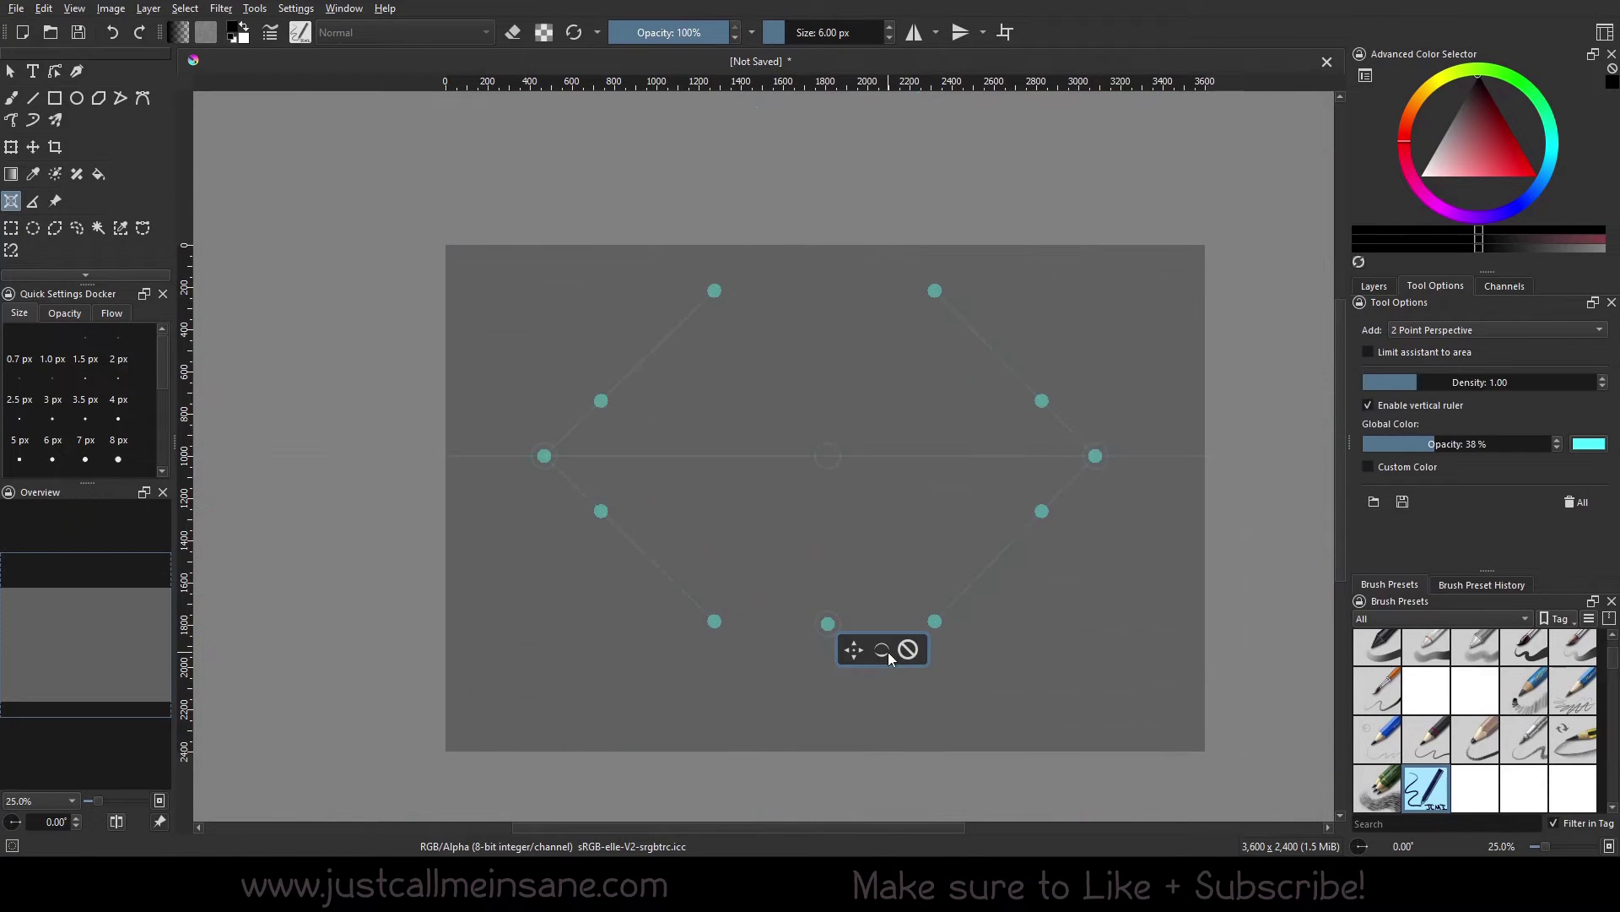
{"action": "left_click", "coordinate": [883, 650]}
{"action": "left_click_drag", "start_coordinate": [1509, 444], "coordinate": [1554, 446]}
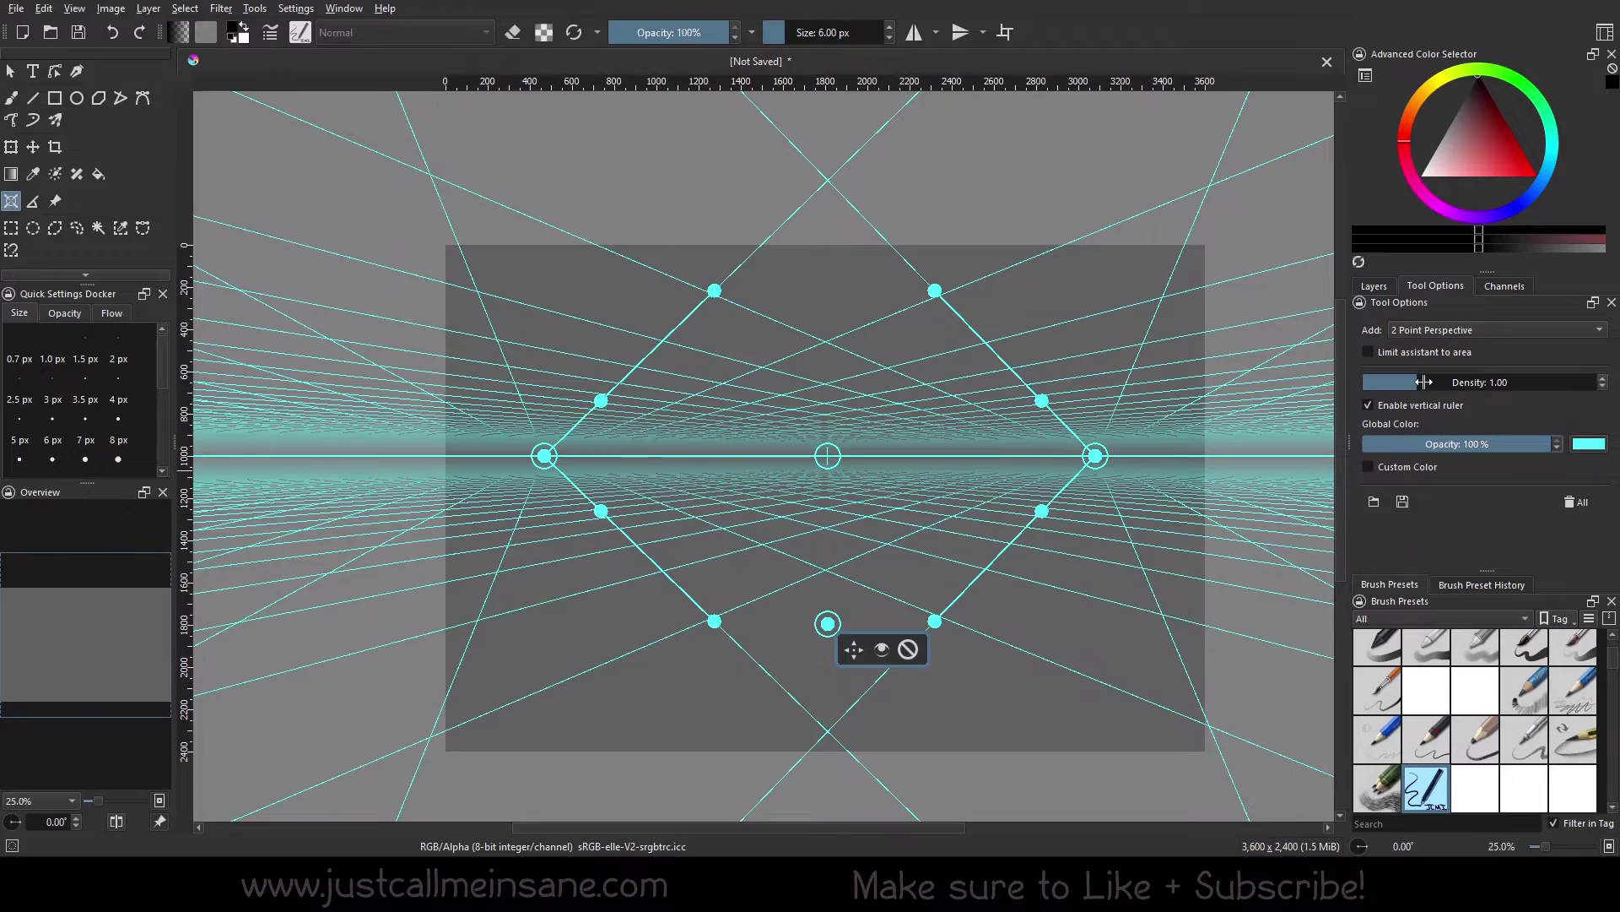
{"action": "left_click_drag", "start_coordinate": [1435, 383], "coordinate": [1367, 380]}
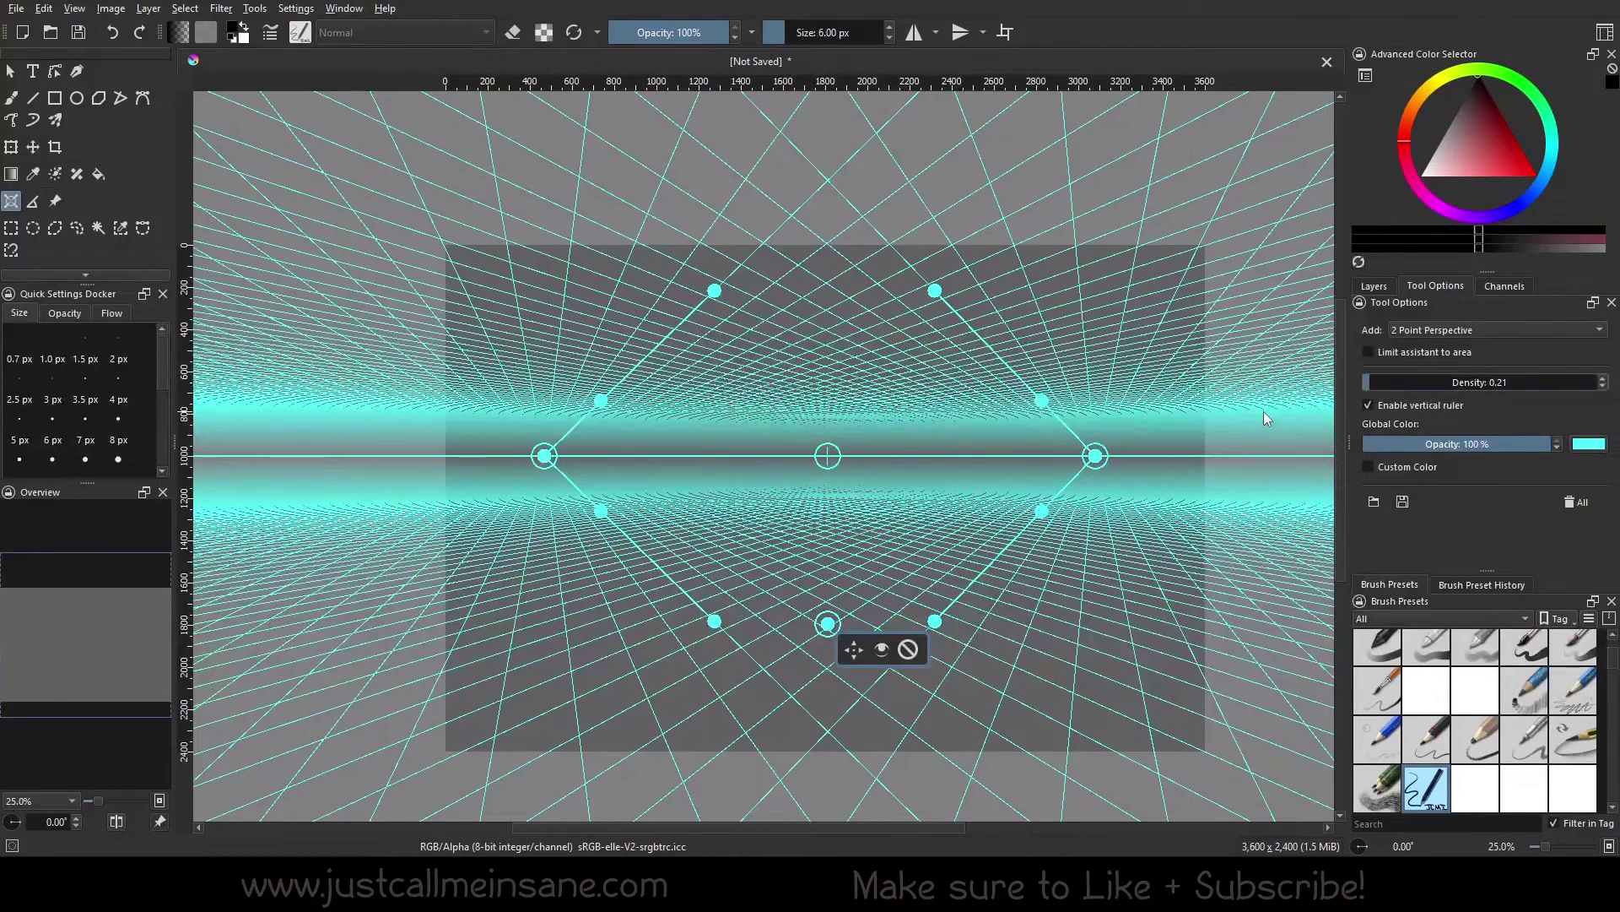
{"action": "left_click_drag", "start_coordinate": [1485, 382], "coordinate": [1608, 387]}
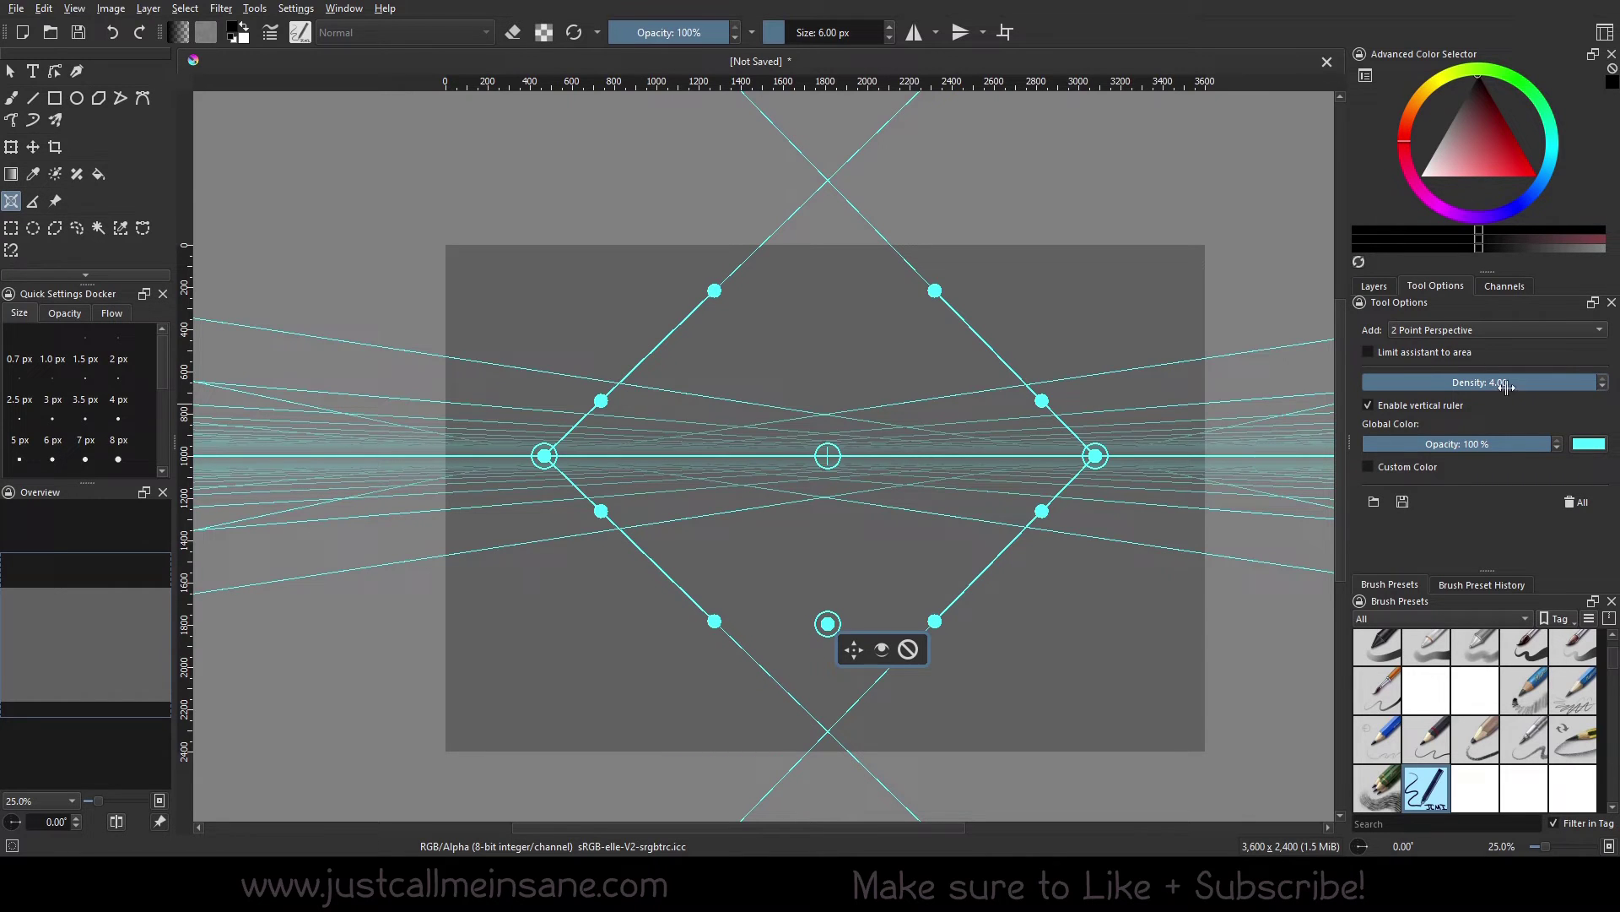
{"action": "left_click_drag", "start_coordinate": [1507, 384], "coordinate": [1418, 371]}
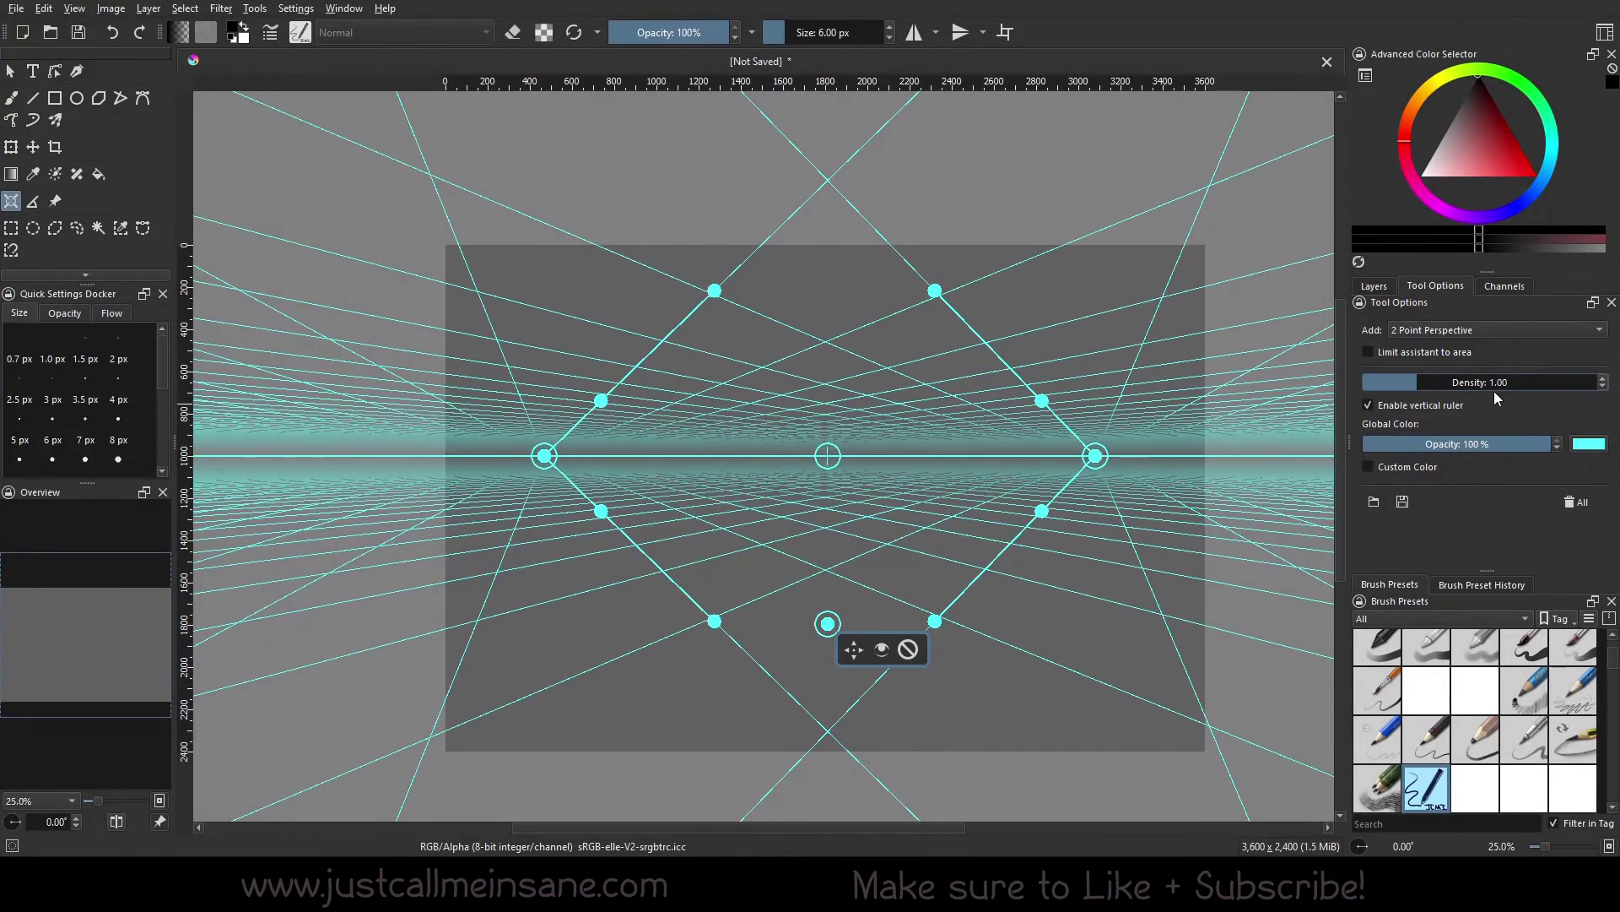
Step: Confirm Density at 1.00 and delete the current perspective assistant
{"action": "double_click", "coordinate": [1496, 383]}
{"action": "key", "text": "Return"}
{"action": "left_click", "coordinate": [920, 655]}
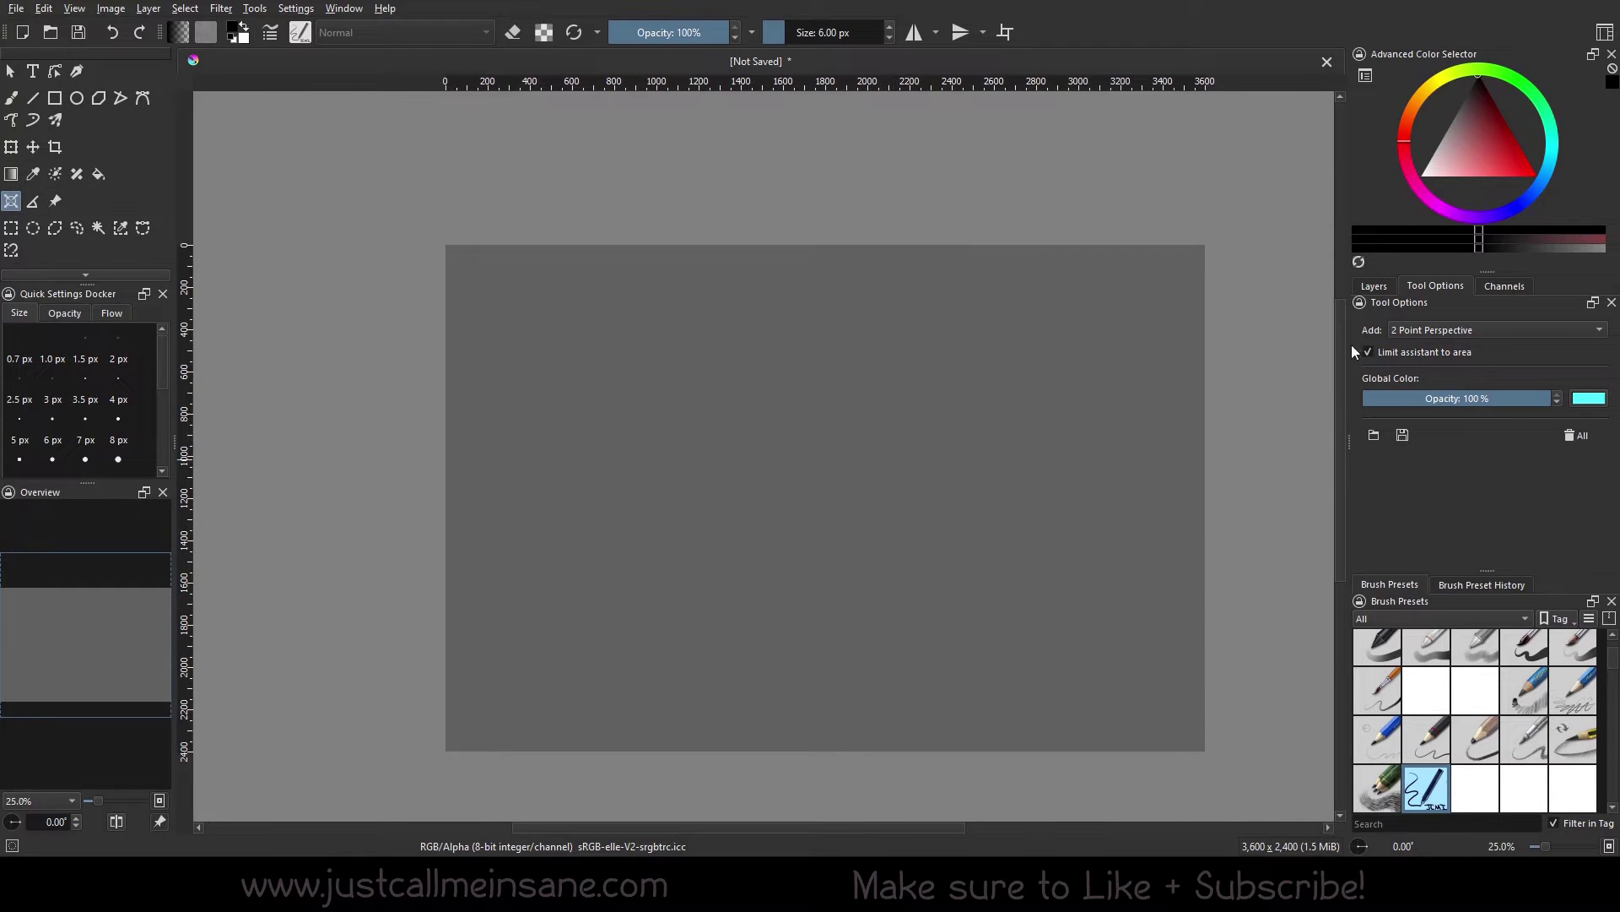
Step: Place a new two-point assistant and limit its grid to a rectangle on the canvas's left
{"action": "left_click", "coordinate": [505, 477]}
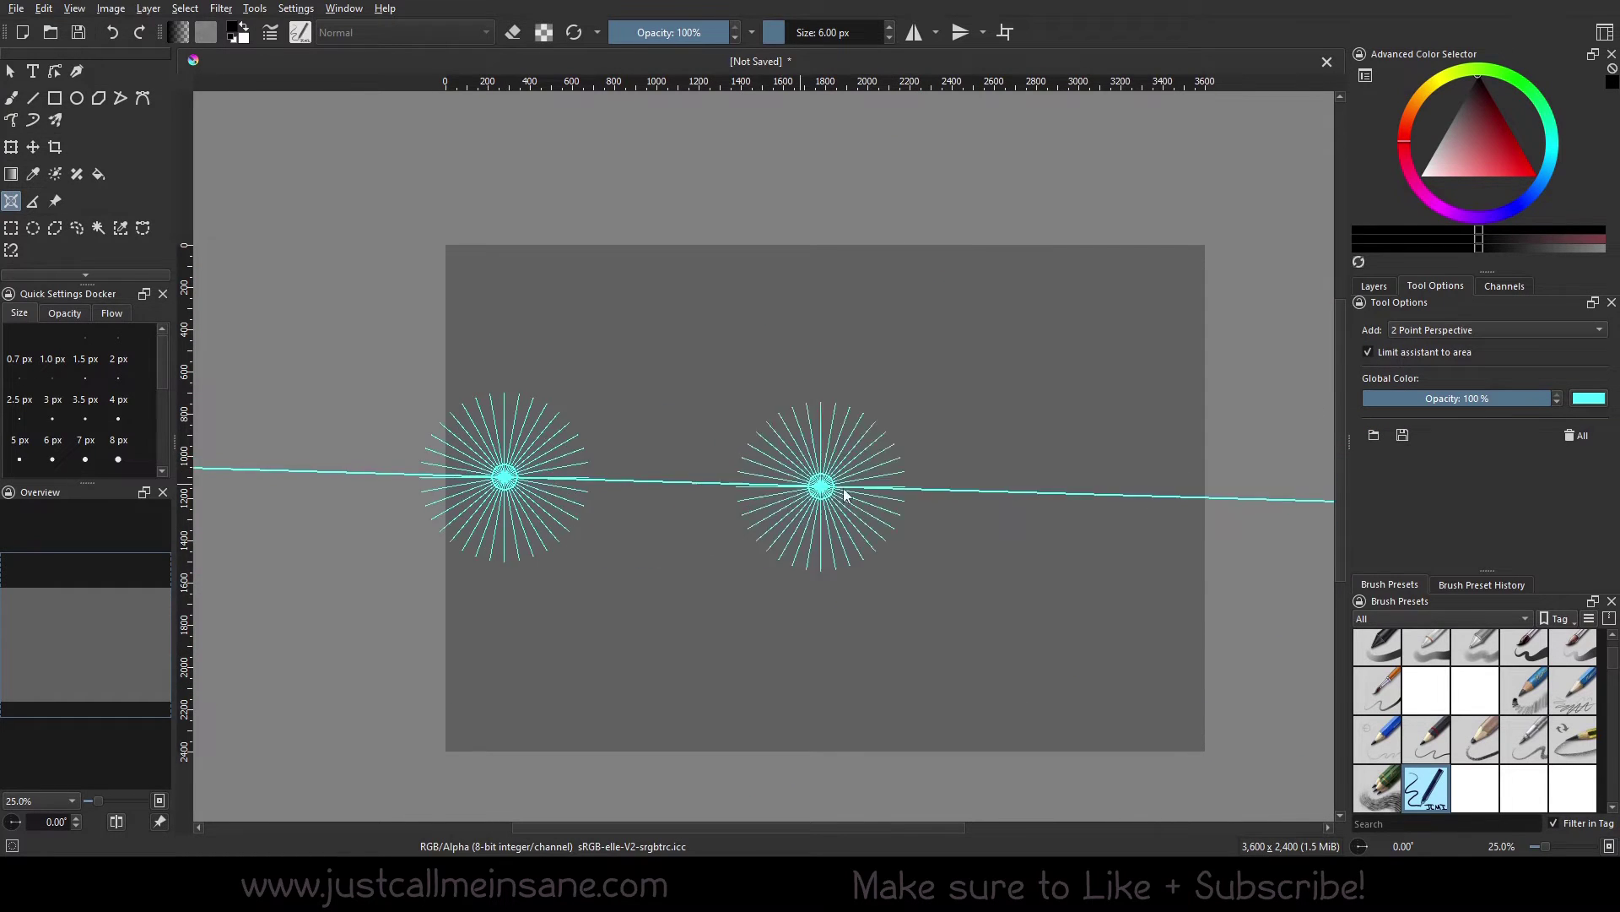
{"action": "left_click", "coordinate": [1139, 478]}
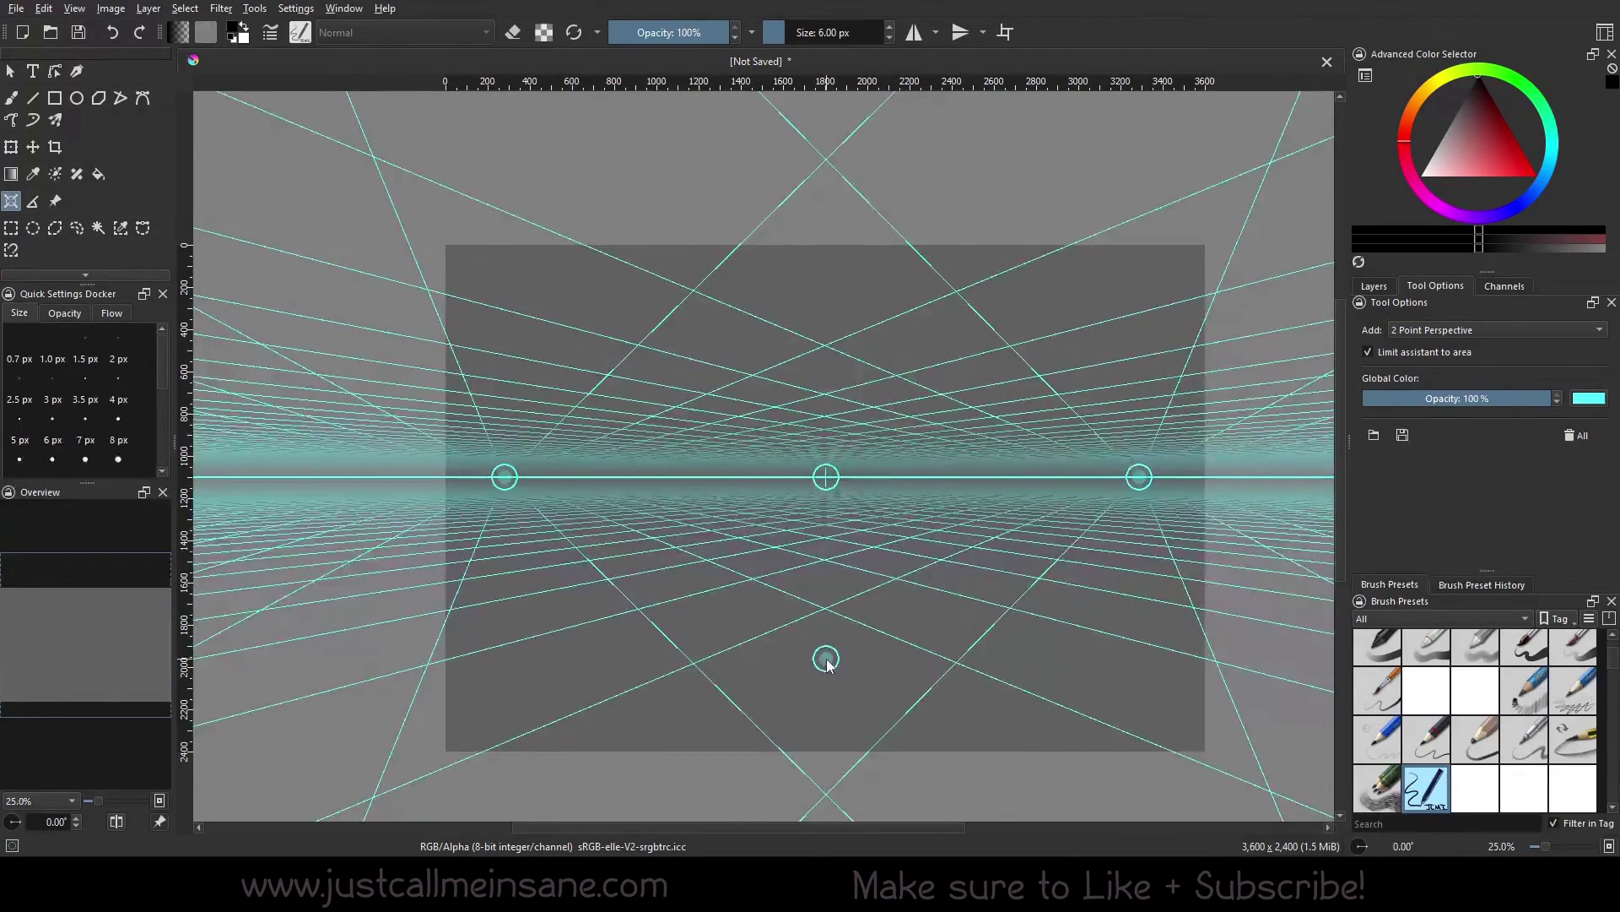
{"action": "left_click", "coordinate": [825, 657]}
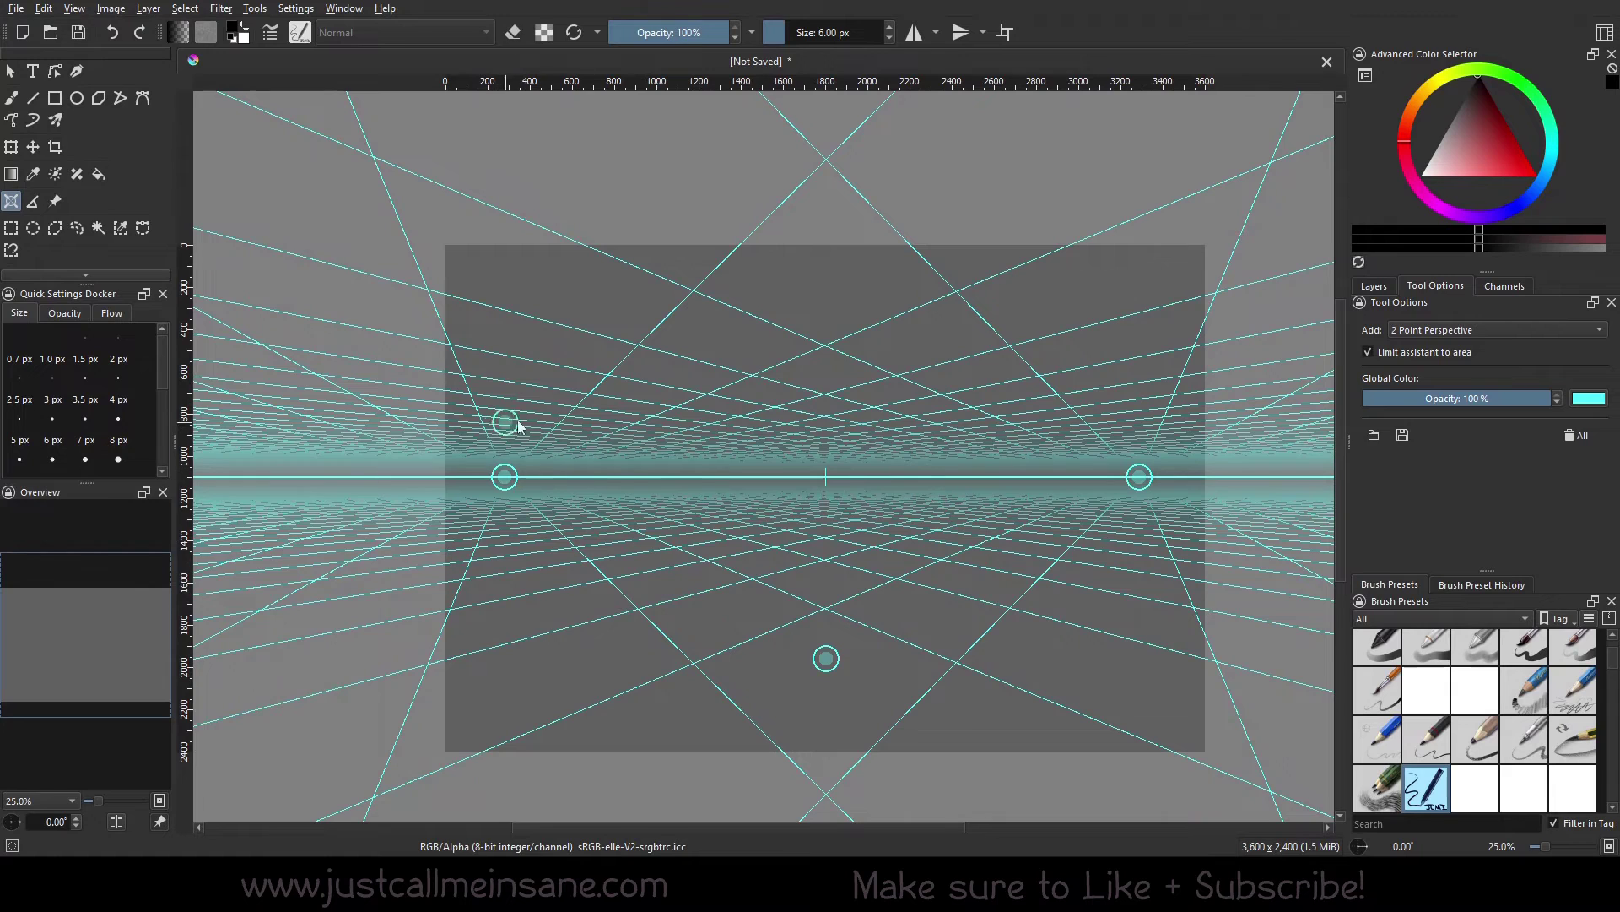
{"action": "left_click", "coordinate": [449, 356]}
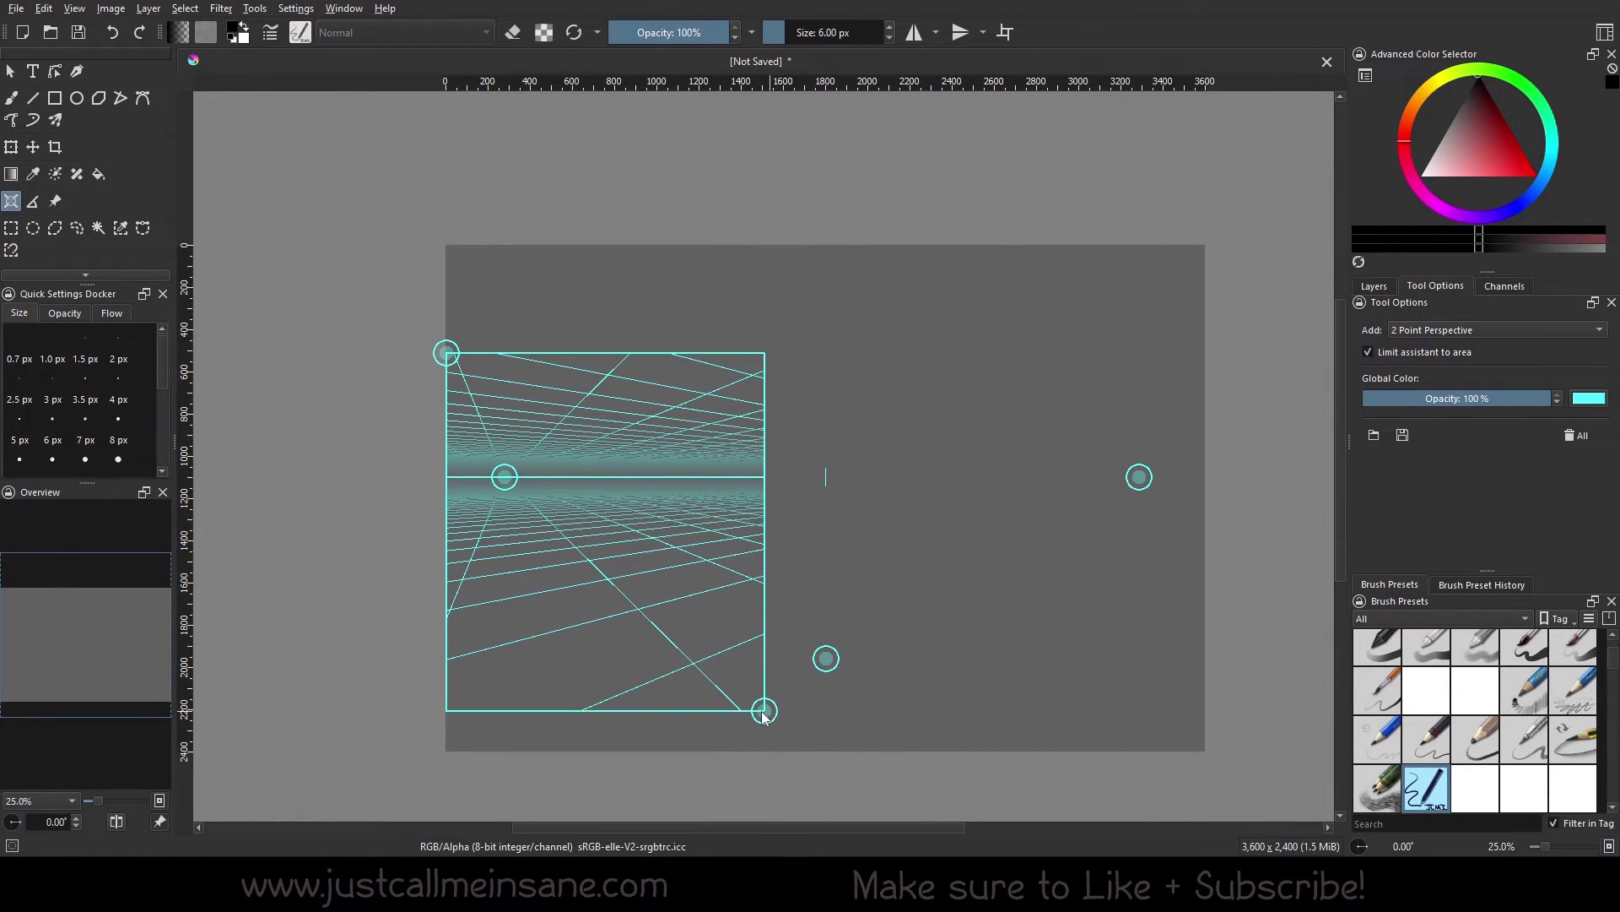
{"action": "left_click", "coordinate": [732, 708]}
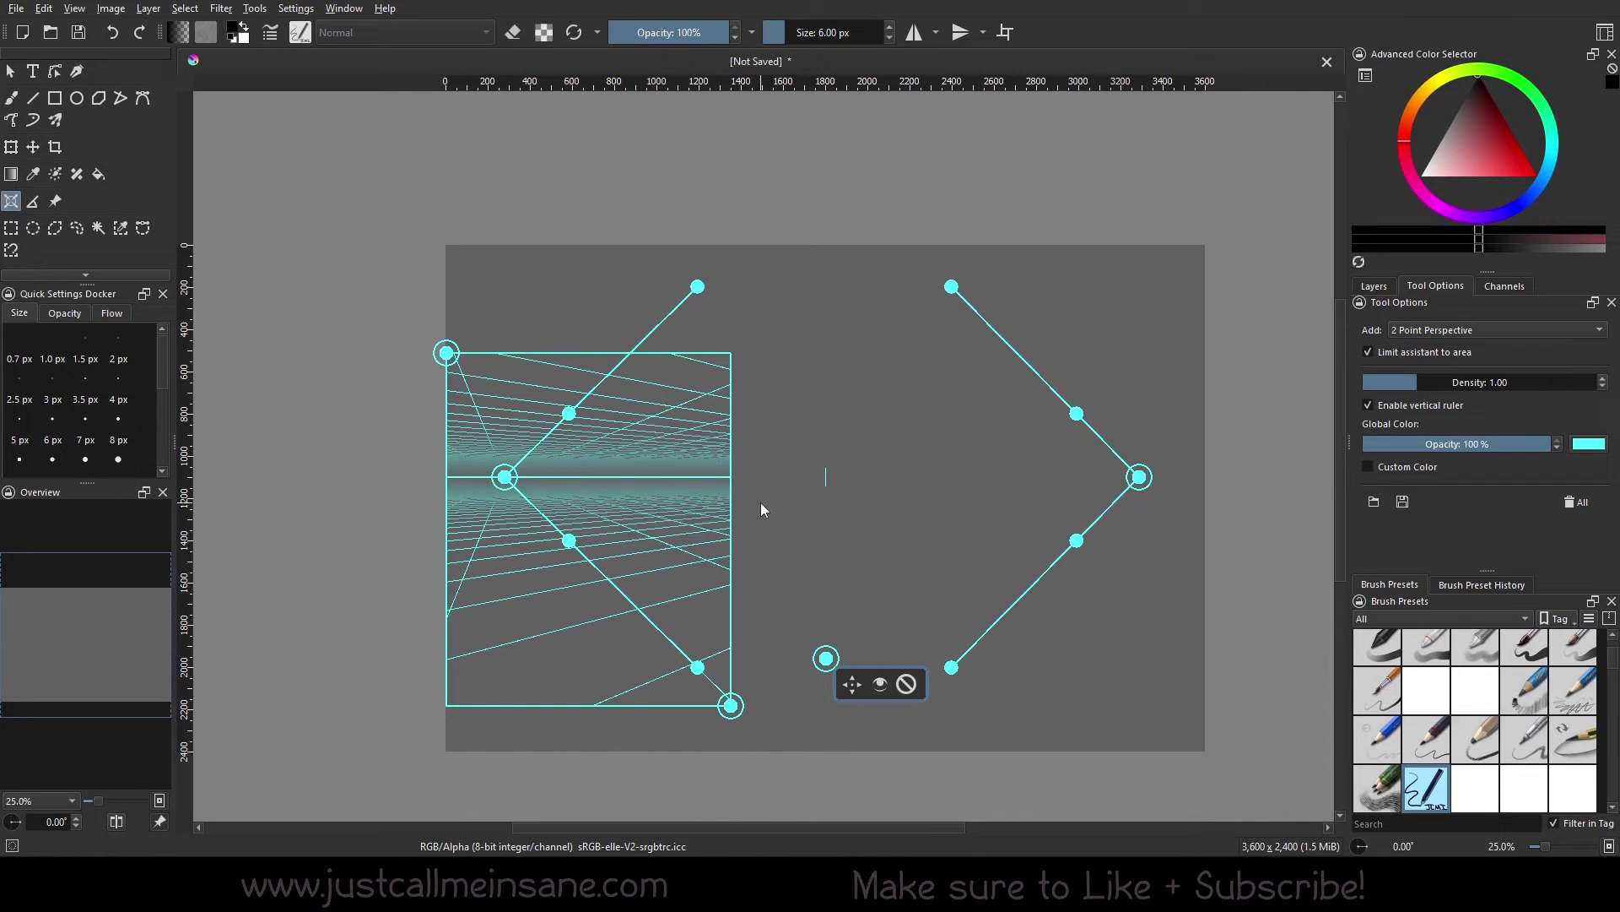
Step: With the freehand brush, draw a vertical stroke and a long diagonal snapped to the limited perspective grid
{"action": "key", "text": "b"}
{"action": "left_click_drag", "start_coordinate": [611, 460], "coordinate": [611, 572]}
{"action": "left_click_drag", "start_coordinate": [530, 517], "coordinate": [635, 692]}
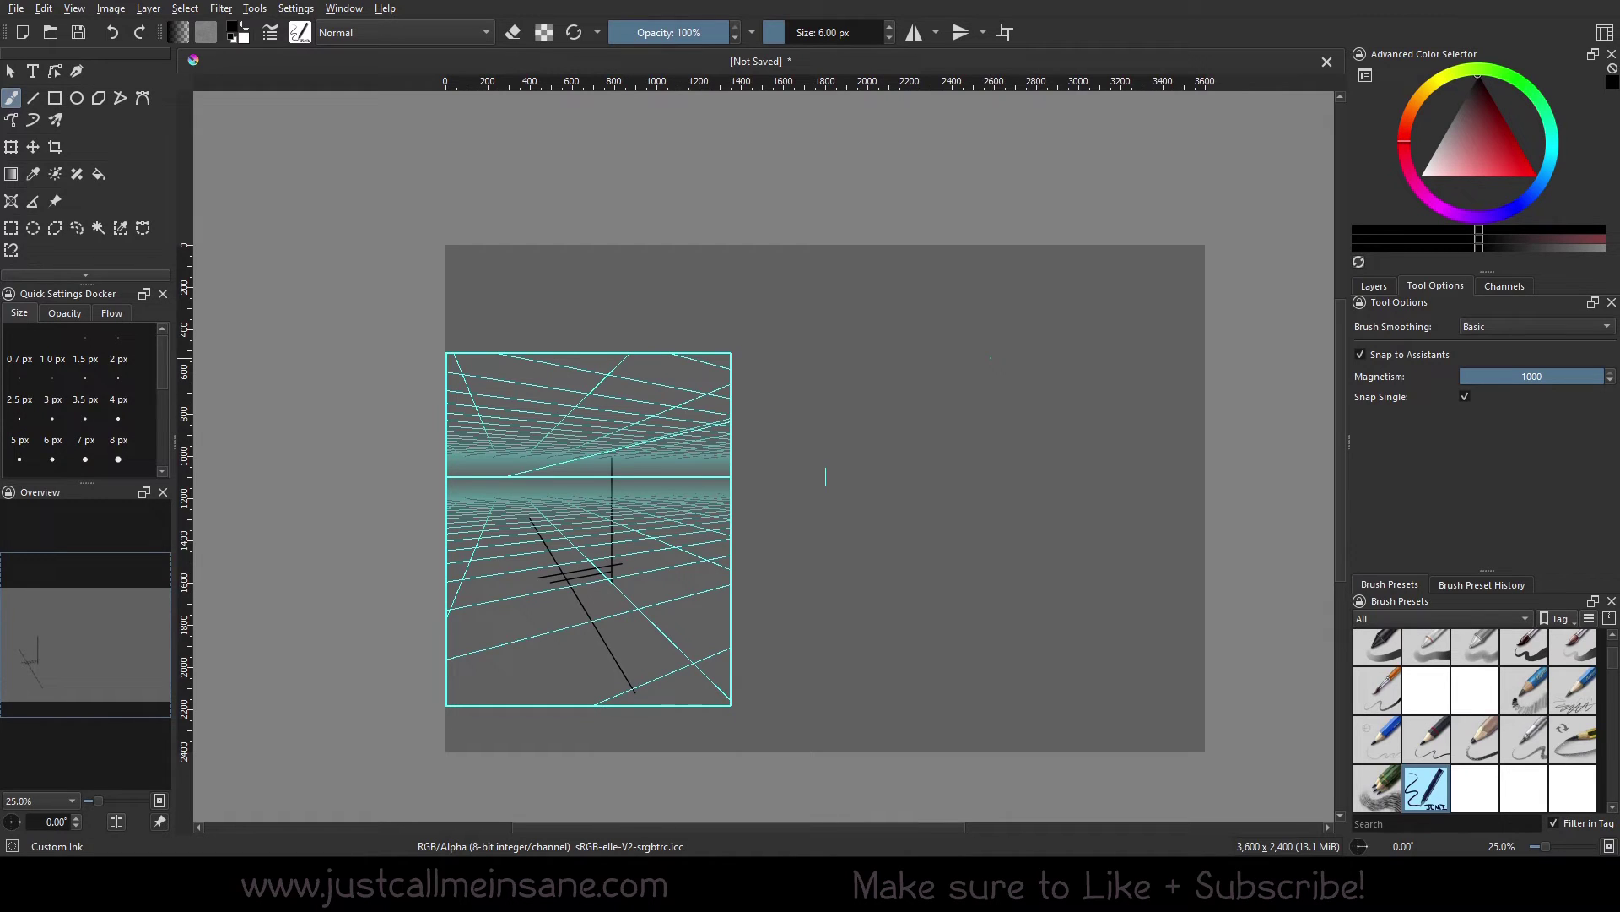
{"action": "left_click", "coordinate": [11, 201]}
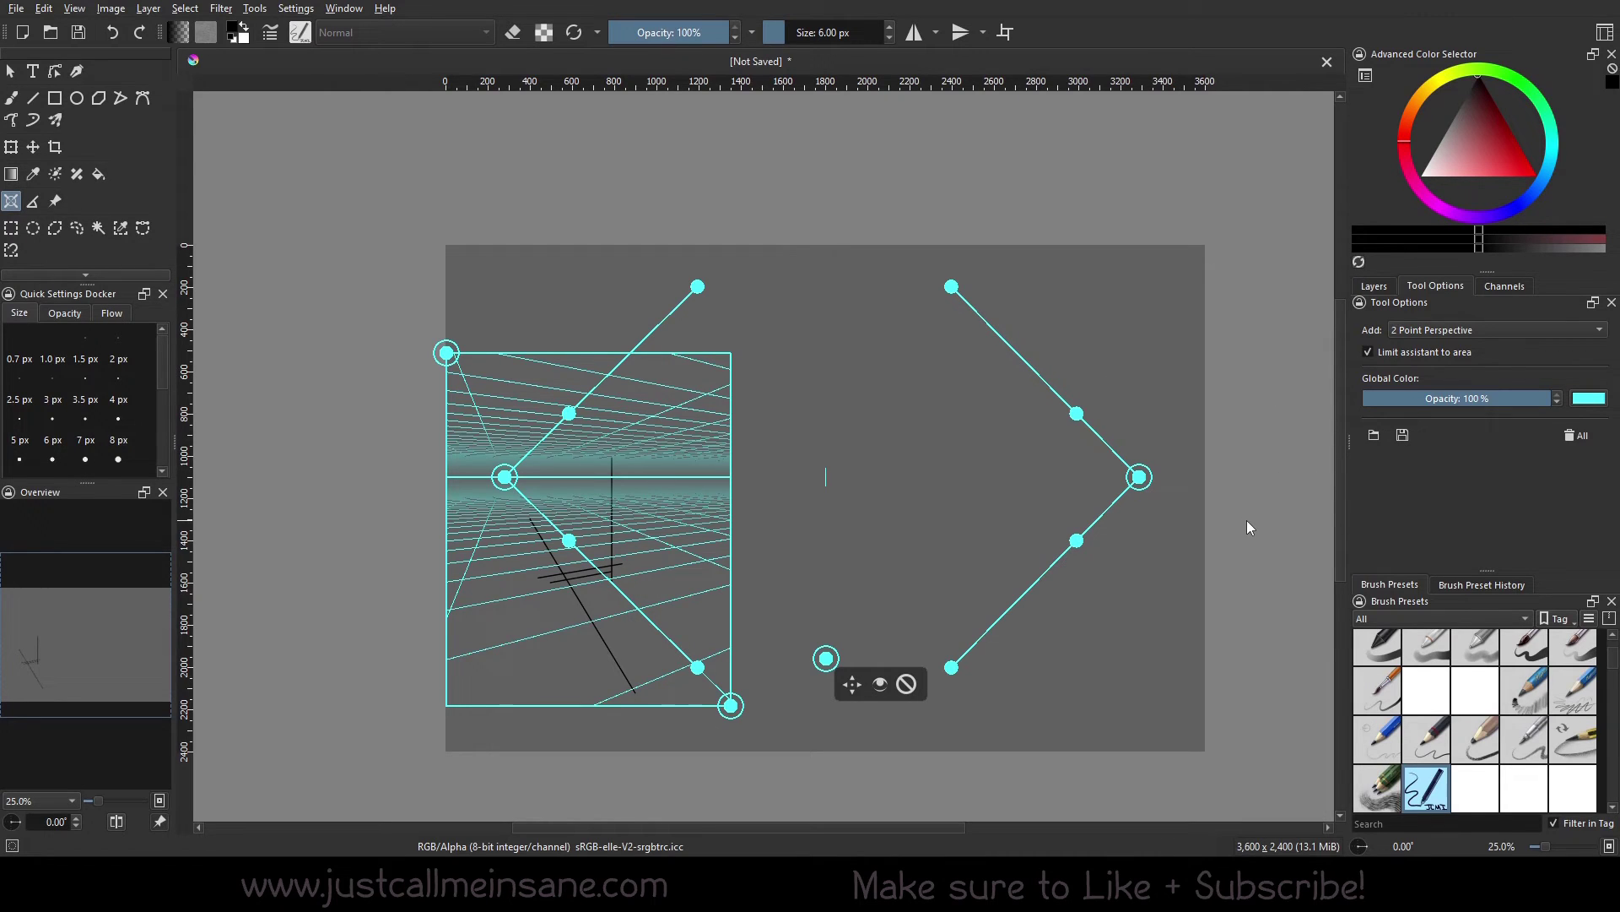
Step: Delete the limited two-point assistant and place a Vanishing Point assistant on the canvas
{"action": "left_click", "coordinate": [912, 686]}
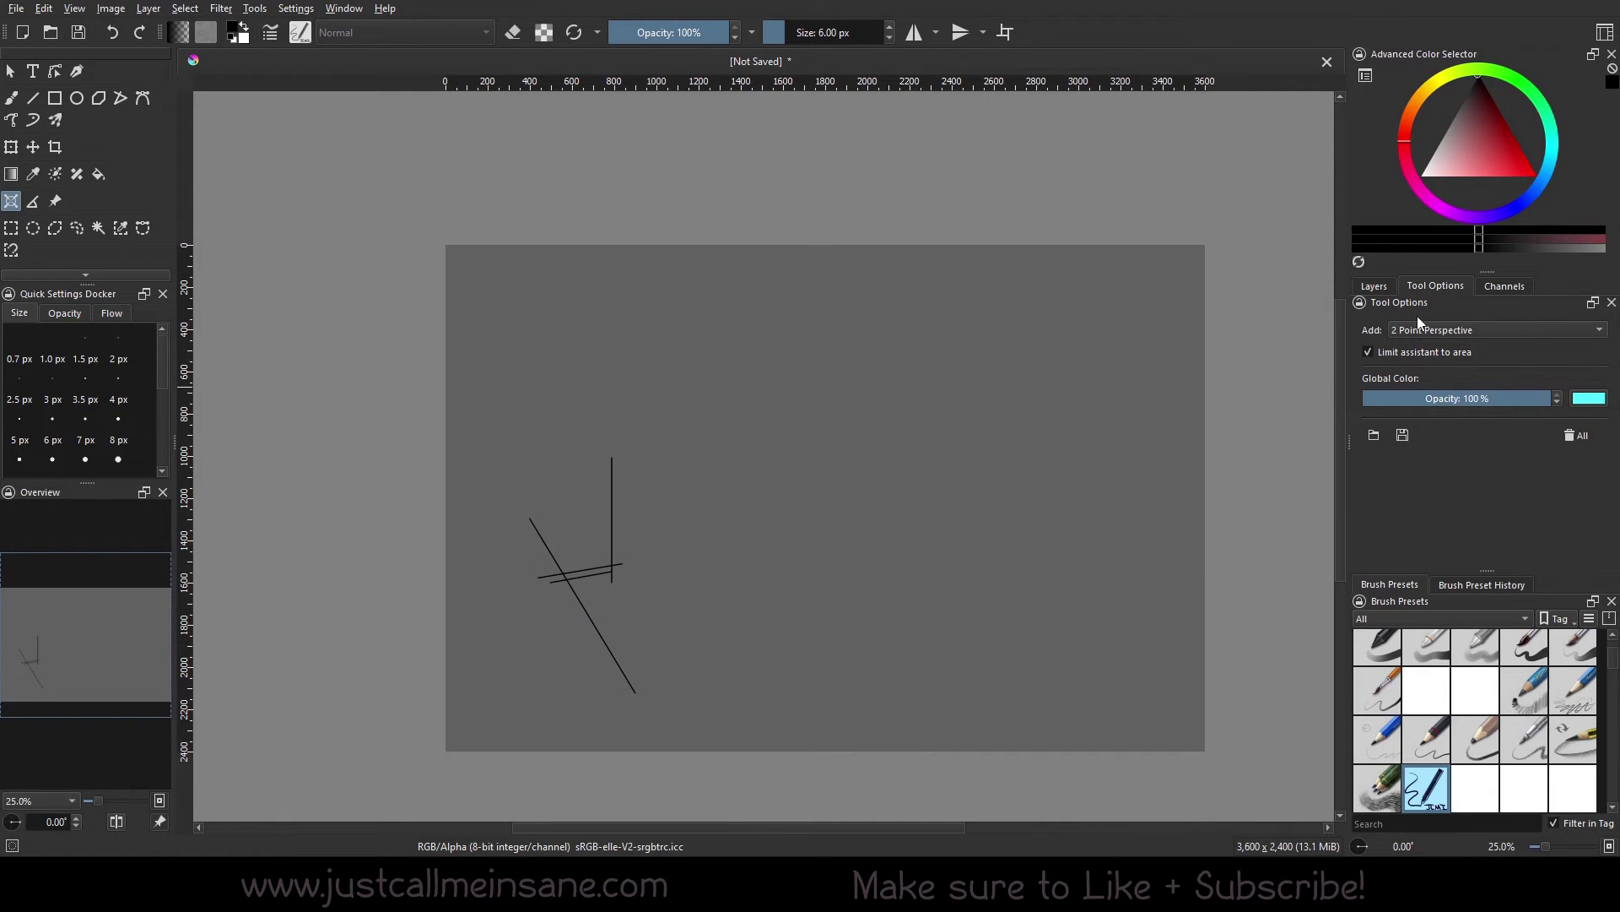
{"action": "left_click", "coordinate": [1463, 330]}
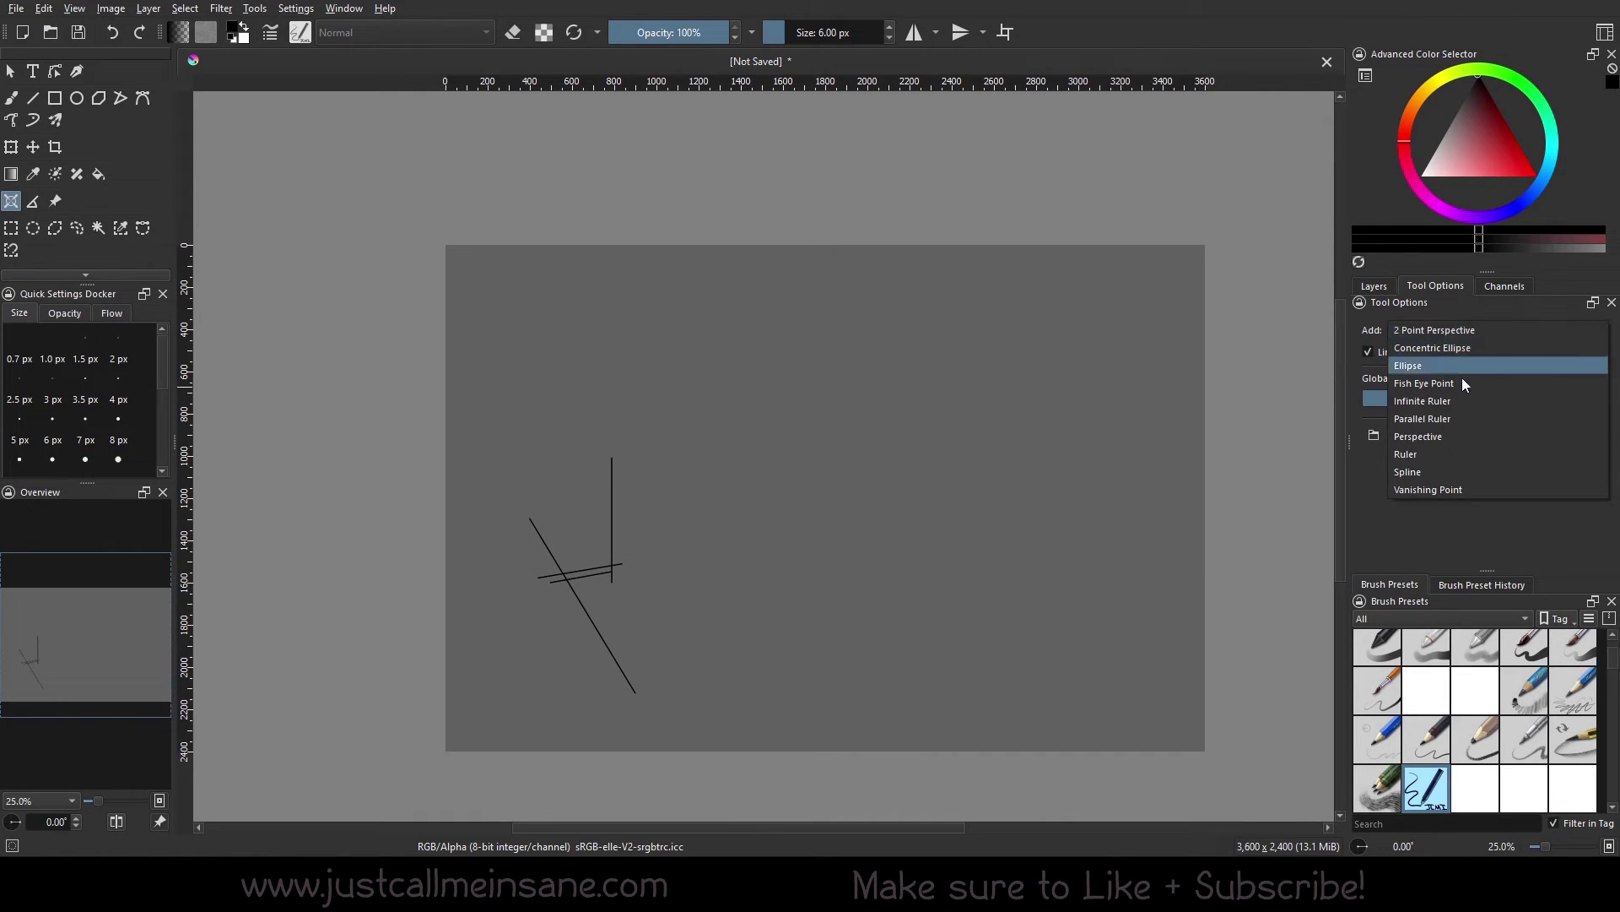
{"action": "left_click", "coordinate": [1470, 473]}
{"action": "left_click", "coordinate": [541, 437]}
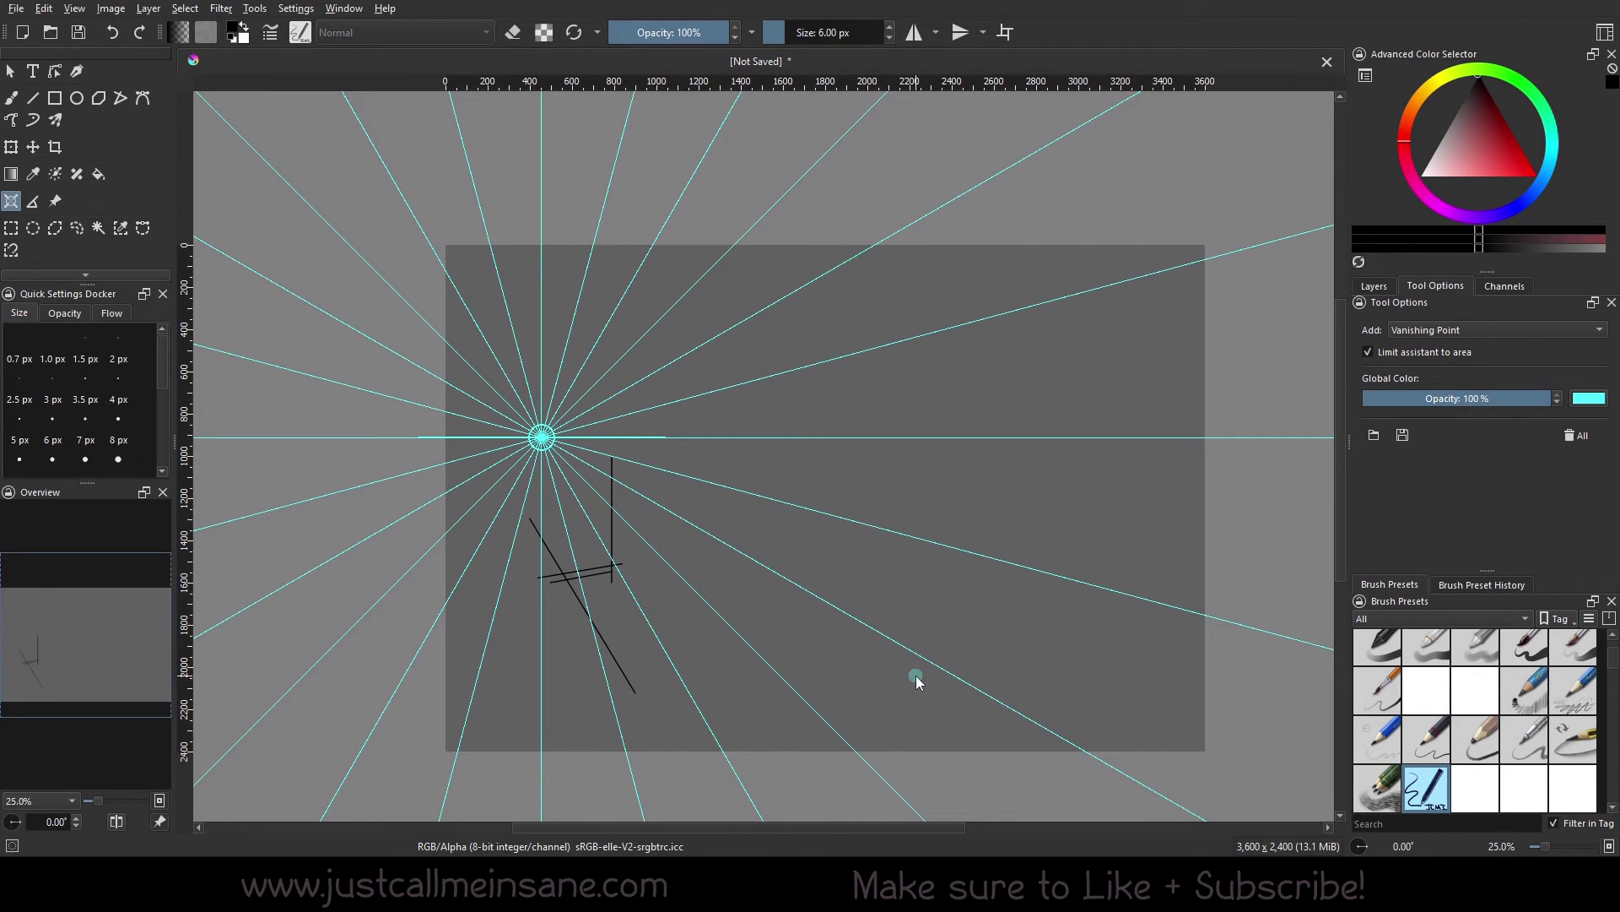
Step: Outline a Perspective assistant rectangle on the right, then delete it and the vanishing point ruler
{"action": "left_click", "coordinate": [1472, 331]}
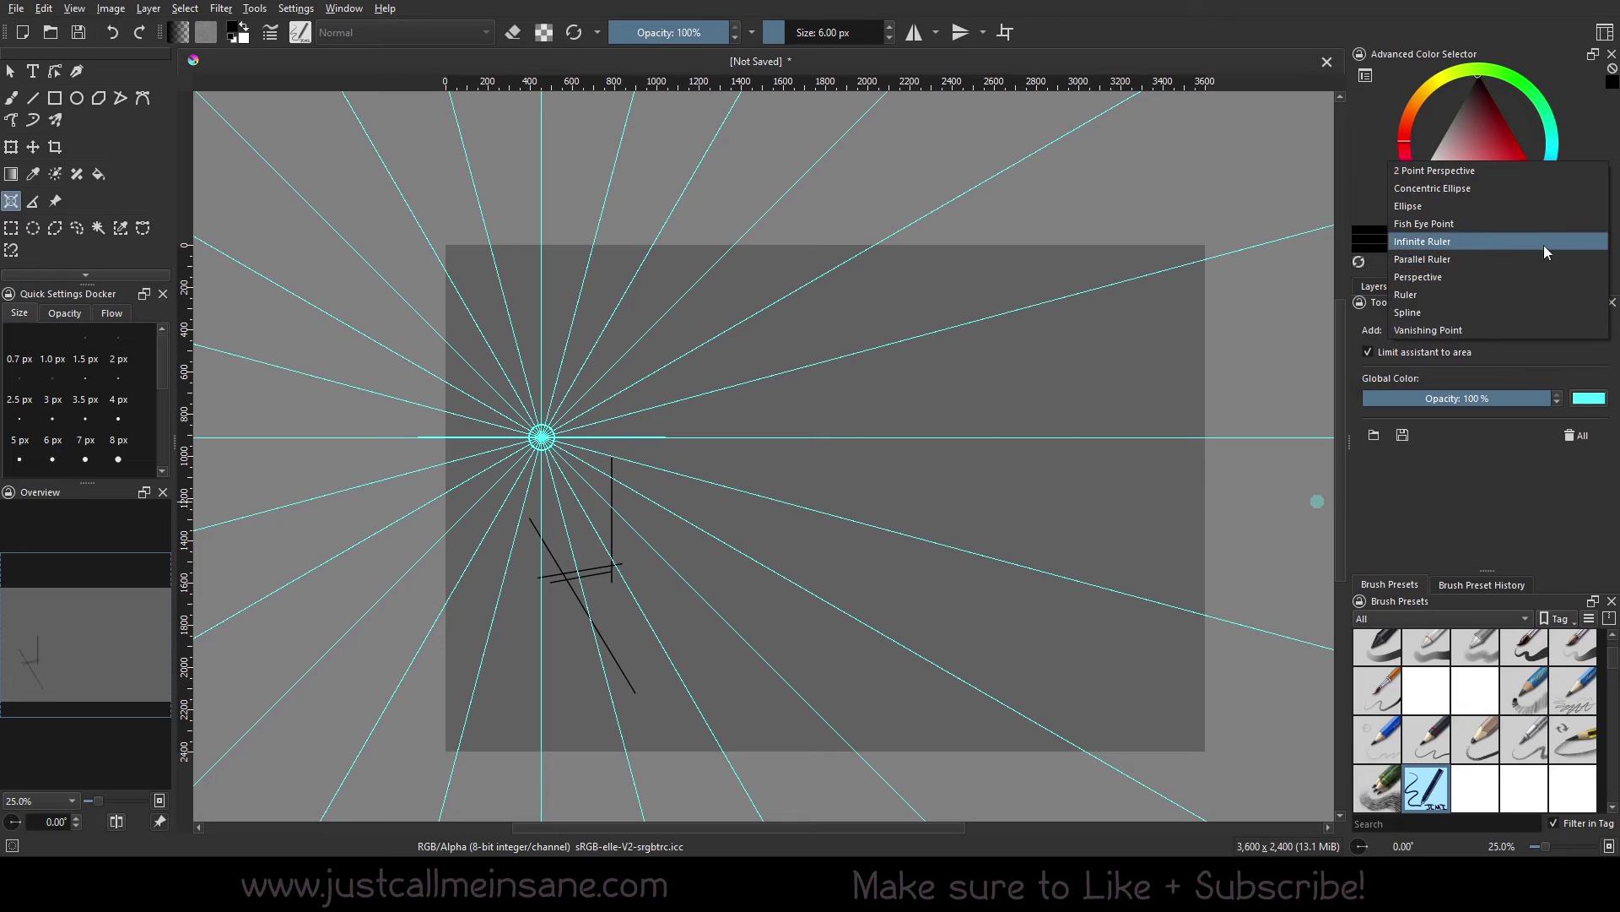
{"action": "left_click", "coordinate": [1555, 275]}
{"action": "left_click_drag", "start_coordinate": [705, 297], "coordinate": [1216, 785]}
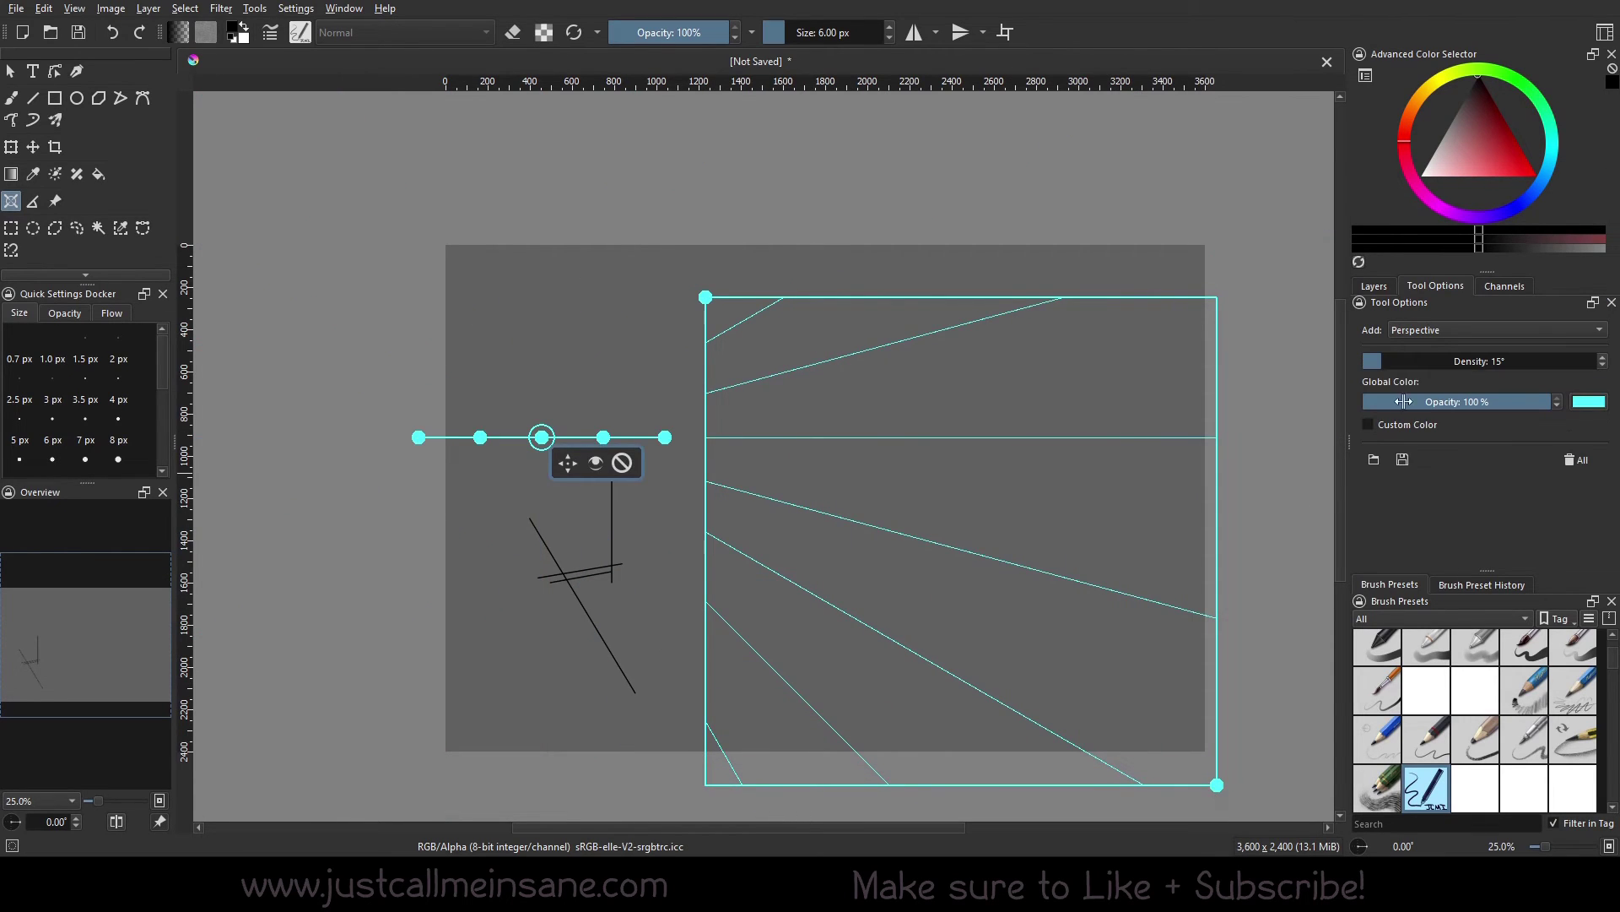
{"action": "left_click", "coordinate": [622, 462]}
{"action": "left_click", "coordinate": [964, 525]}
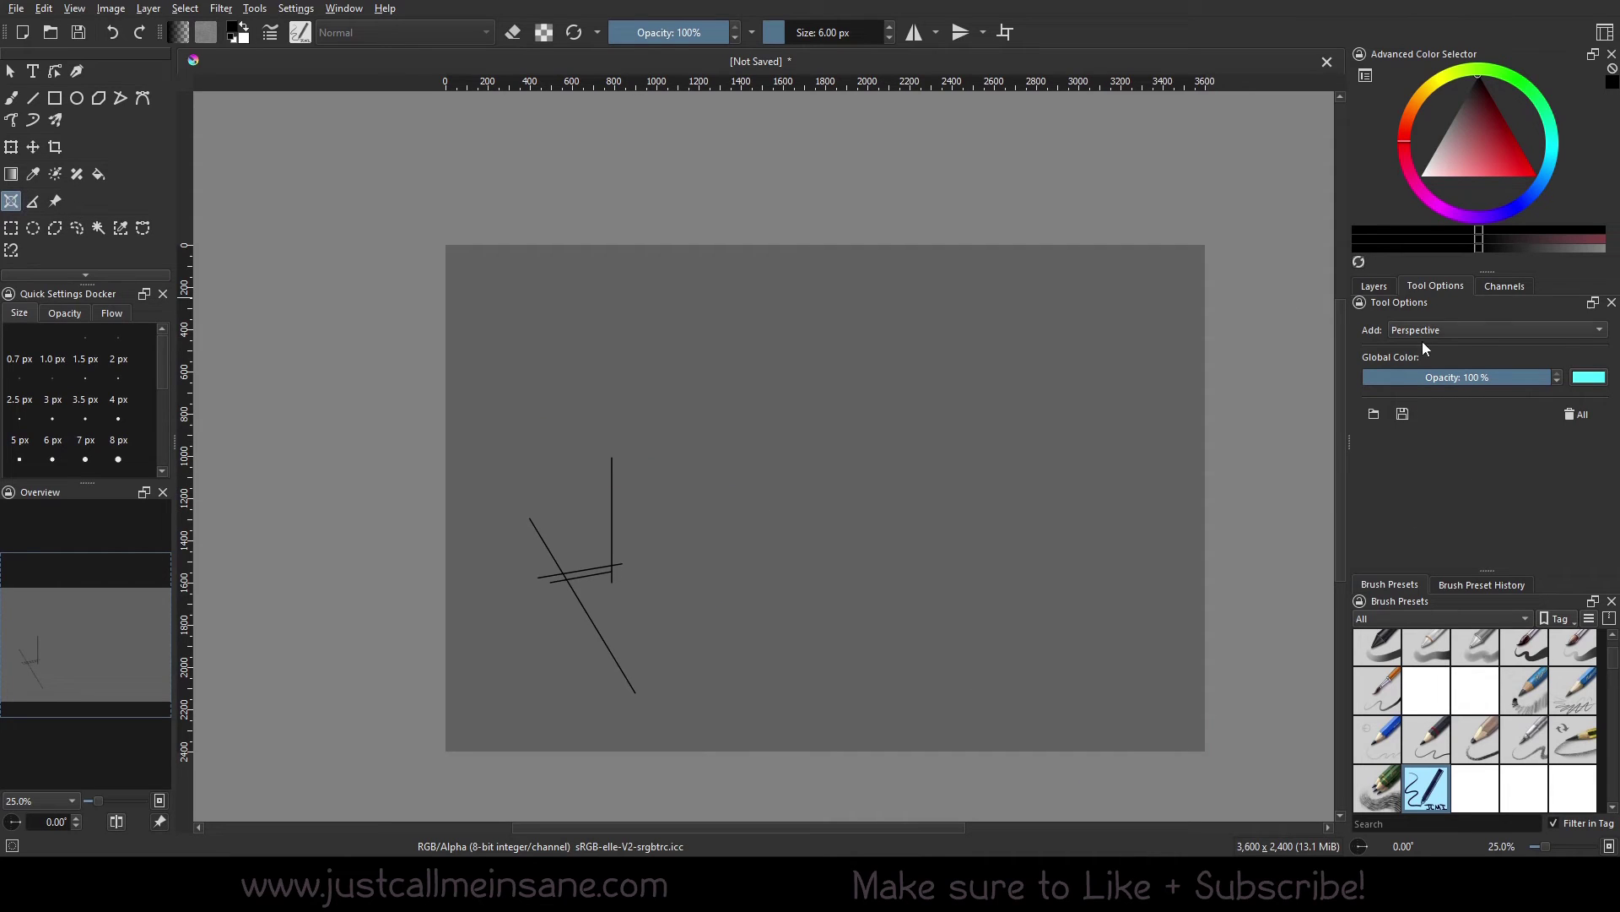
{"action": "left_click", "coordinate": [1448, 332]}
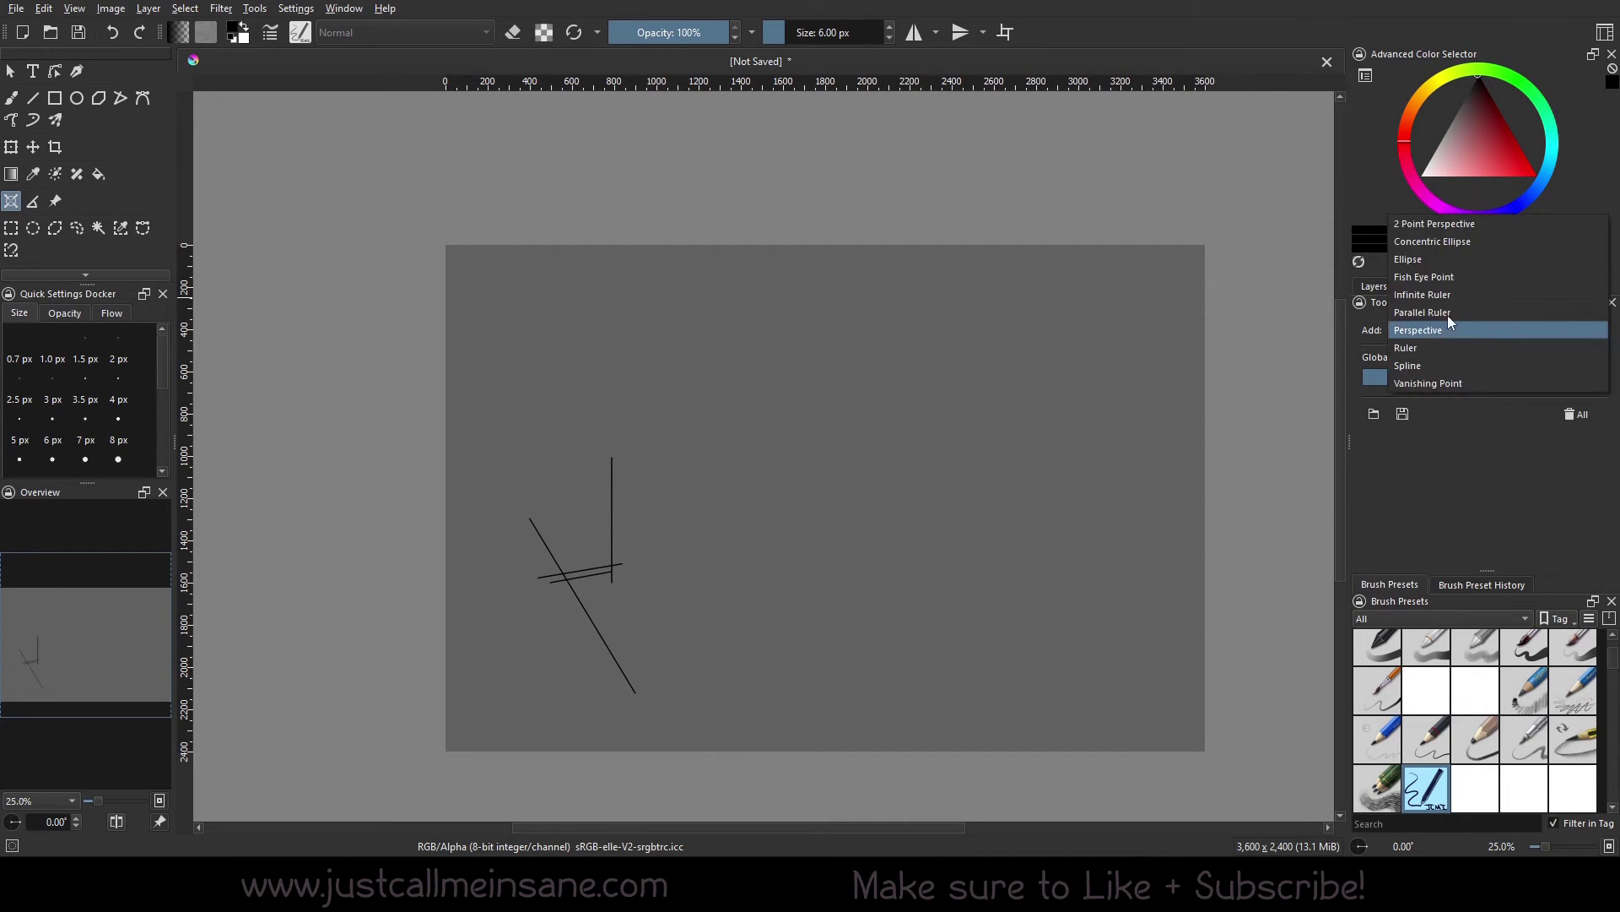
{"action": "left_click", "coordinate": [1445, 223]}
{"action": "left_click", "coordinate": [1430, 331]}
{"action": "left_click", "coordinate": [1426, 436]}
{"action": "left_click", "coordinate": [732, 303]}
{"action": "left_click", "coordinate": [747, 715]}
{"action": "left_click", "coordinate": [1161, 547]}
{"action": "left_click", "coordinate": [1138, 305]}
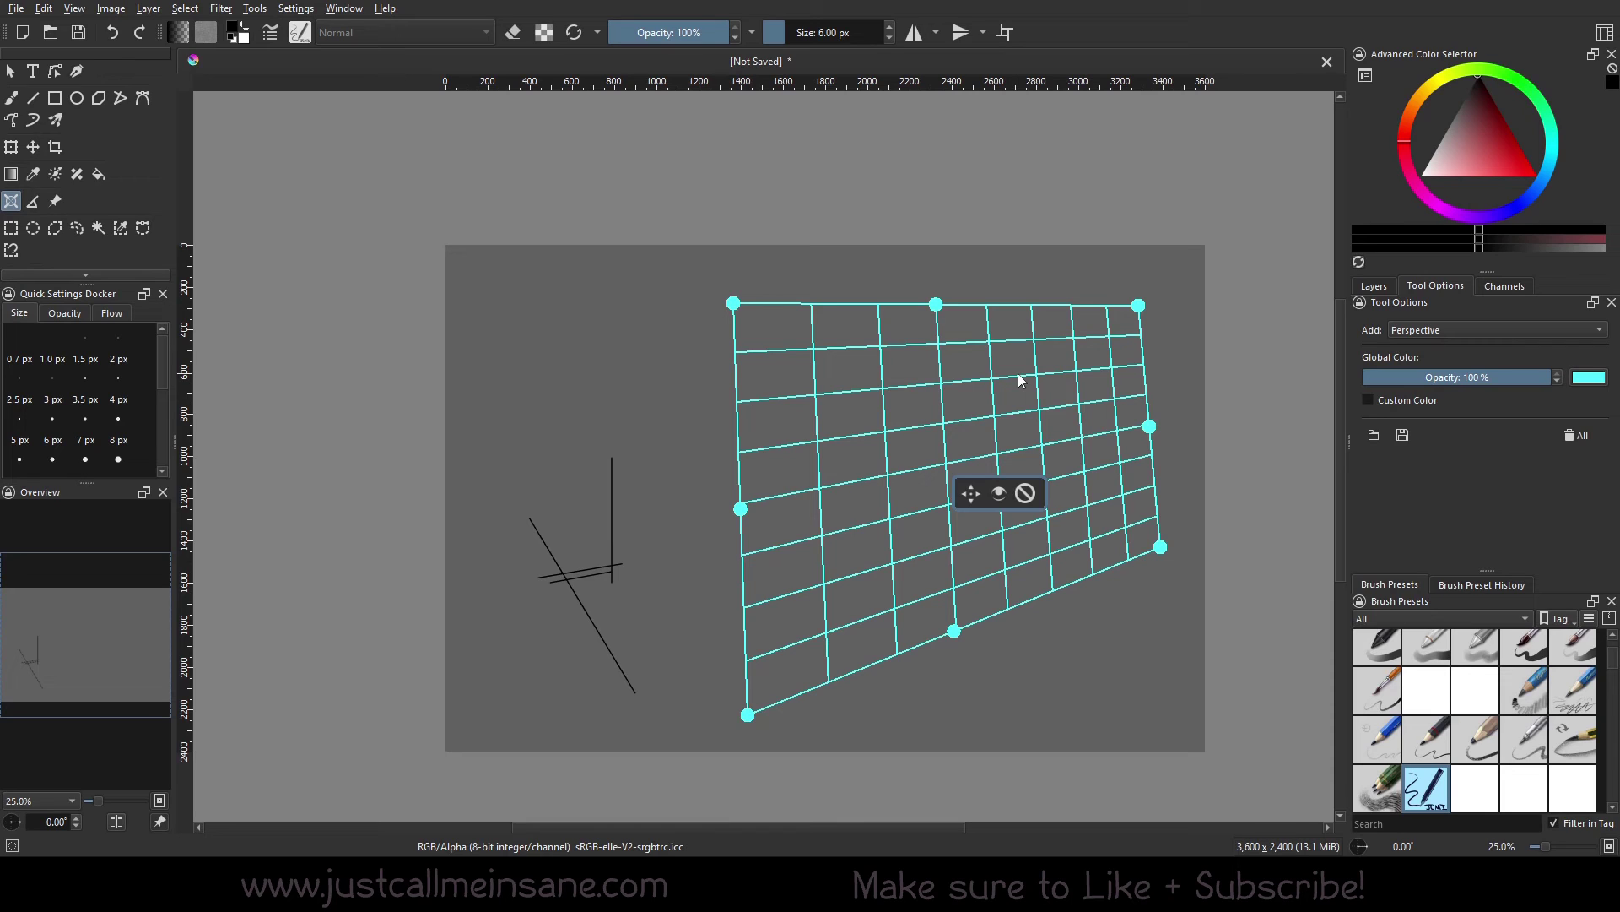
{"action": "left_click", "coordinate": [1025, 491]}
{"action": "left_click", "coordinate": [1436, 330]}
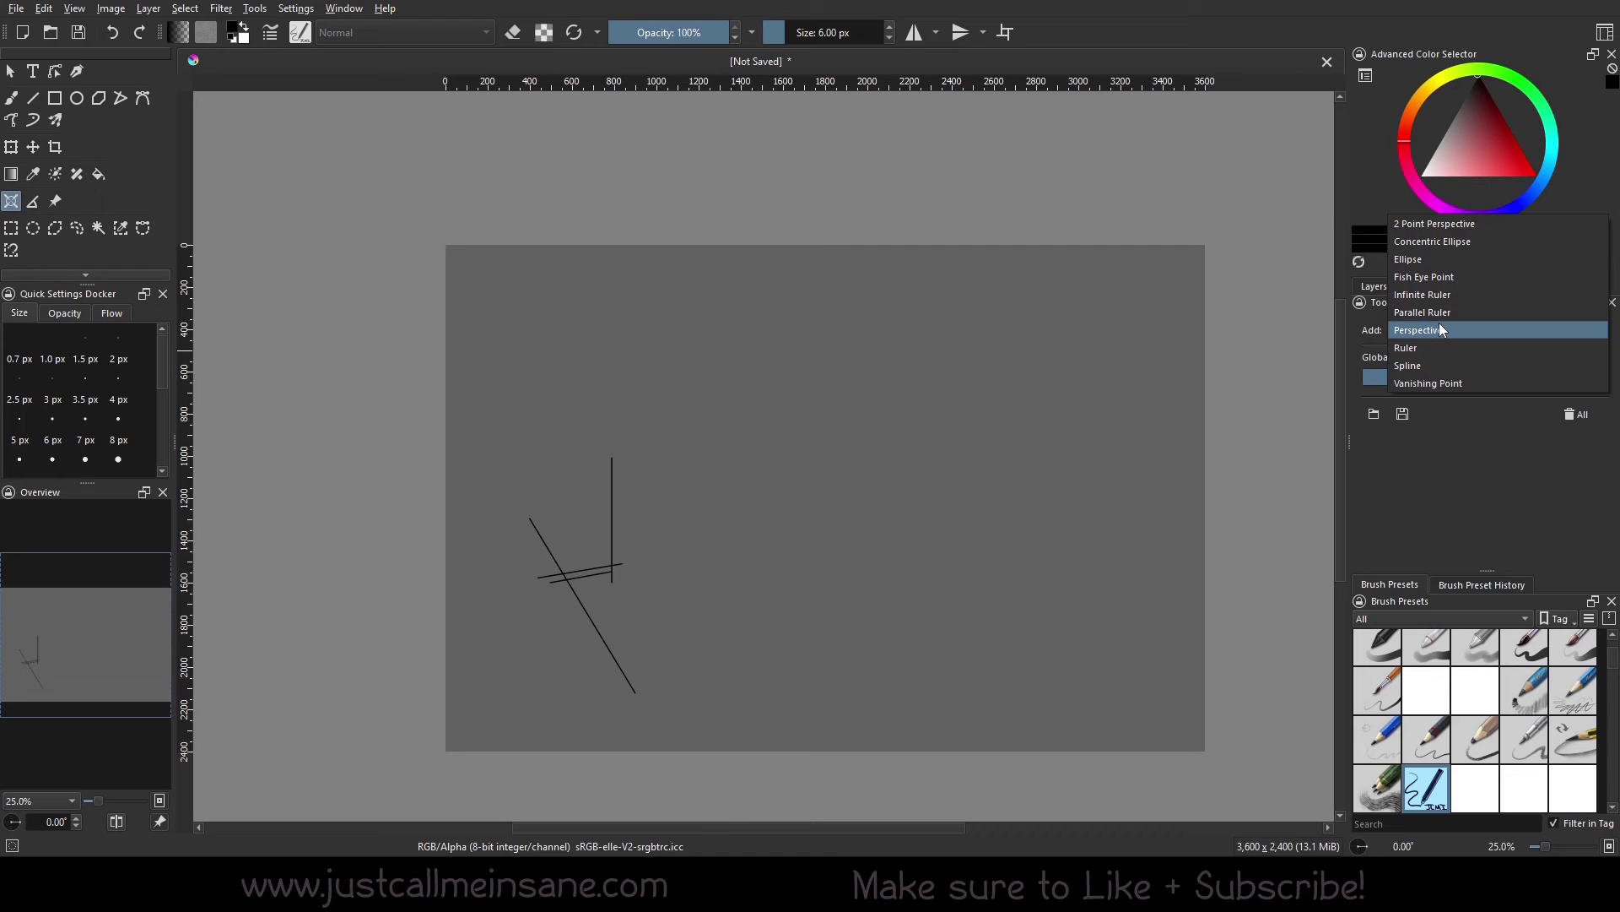
{"action": "left_click", "coordinate": [1483, 227]}
{"action": "left_click", "coordinate": [640, 402]}
{"action": "left_click", "coordinate": [1068, 499]}
{"action": "left_click", "coordinate": [893, 280]}
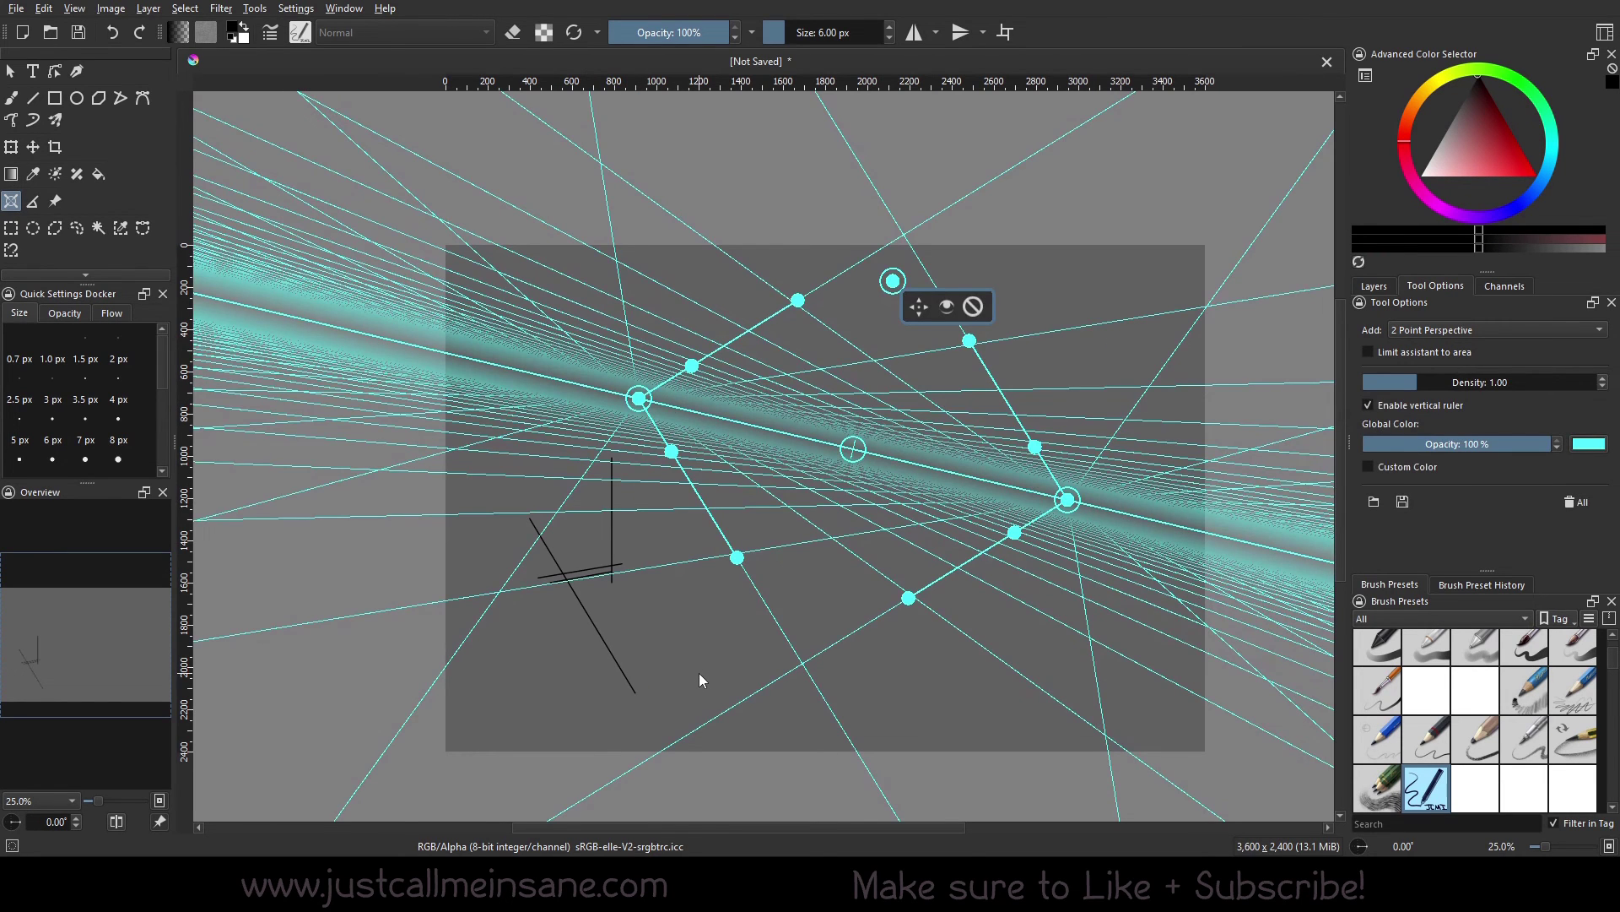
{"action": "left_click", "coordinate": [1577, 501]}
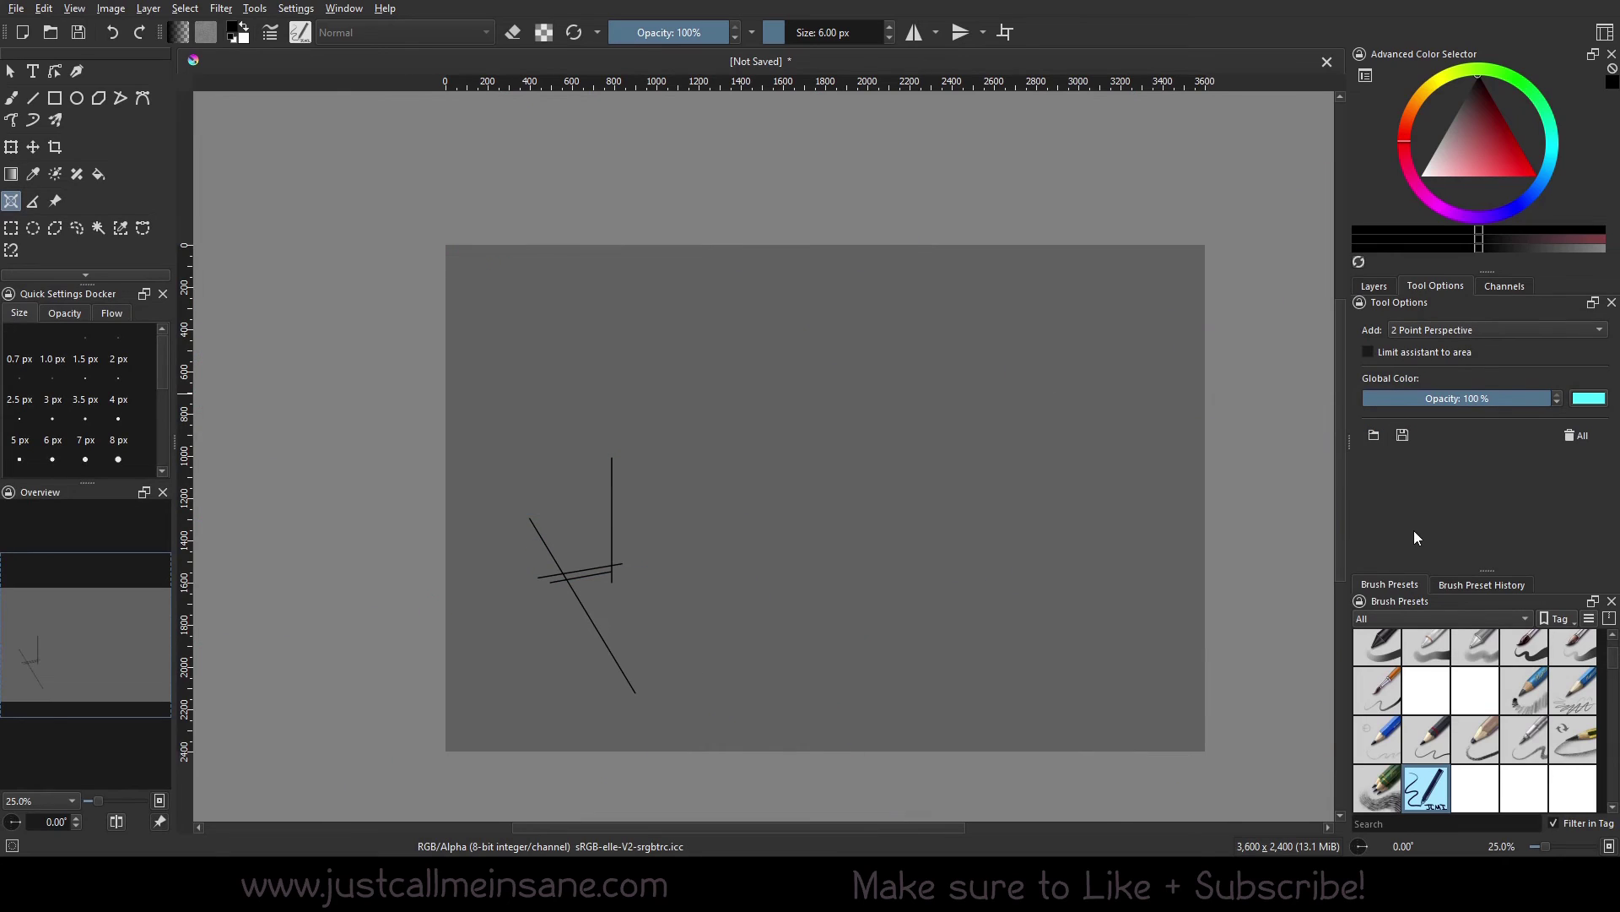